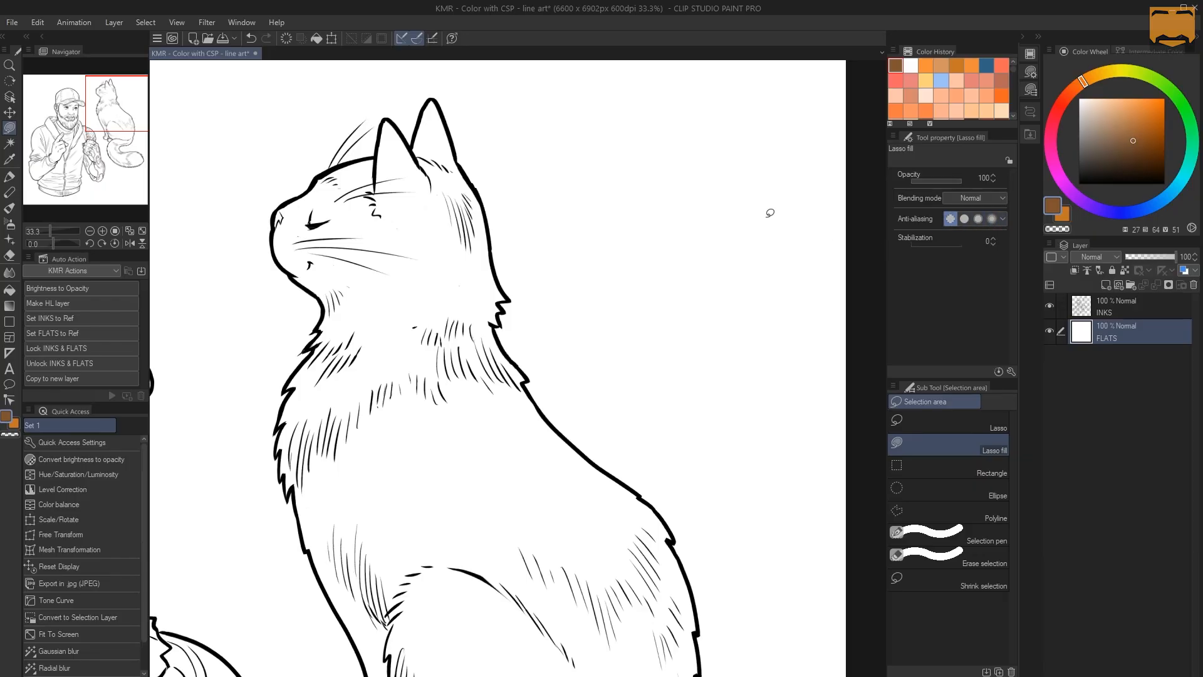
Step: Fill a freeform orange shape in the blank area beside the cat's head with Lasso fill, and undo it
{"action": "left_click", "coordinate": [1146, 107]}
{"action": "mouse_move", "coordinate": [611, 178]}
{"action": "left_mouse_down"}
{"action": "mouse_move", "coordinate": [681, 272]}
{"action": "mouse_move", "coordinate": [717, 99]}
{"action": "mouse_move", "coordinate": [618, 114]}
{"action": "mouse_move", "coordinate": [617, 125]}
{"action": "left_mouse_up"}
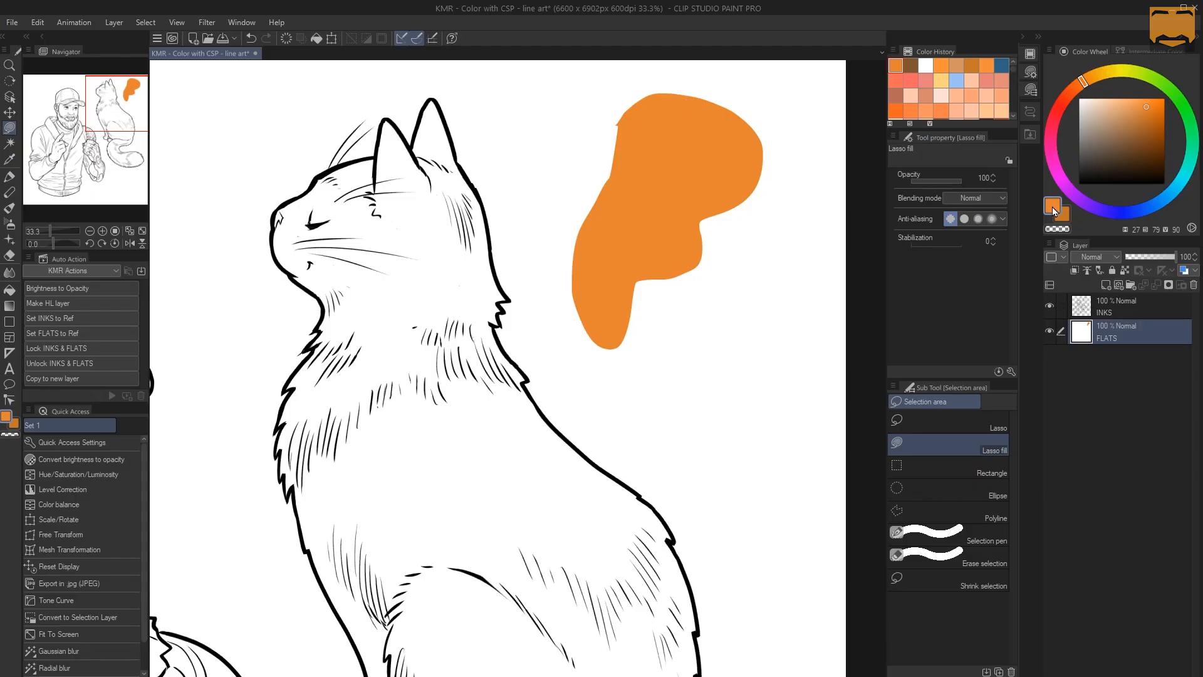
{"action": "key", "text": "ctrl+z"}
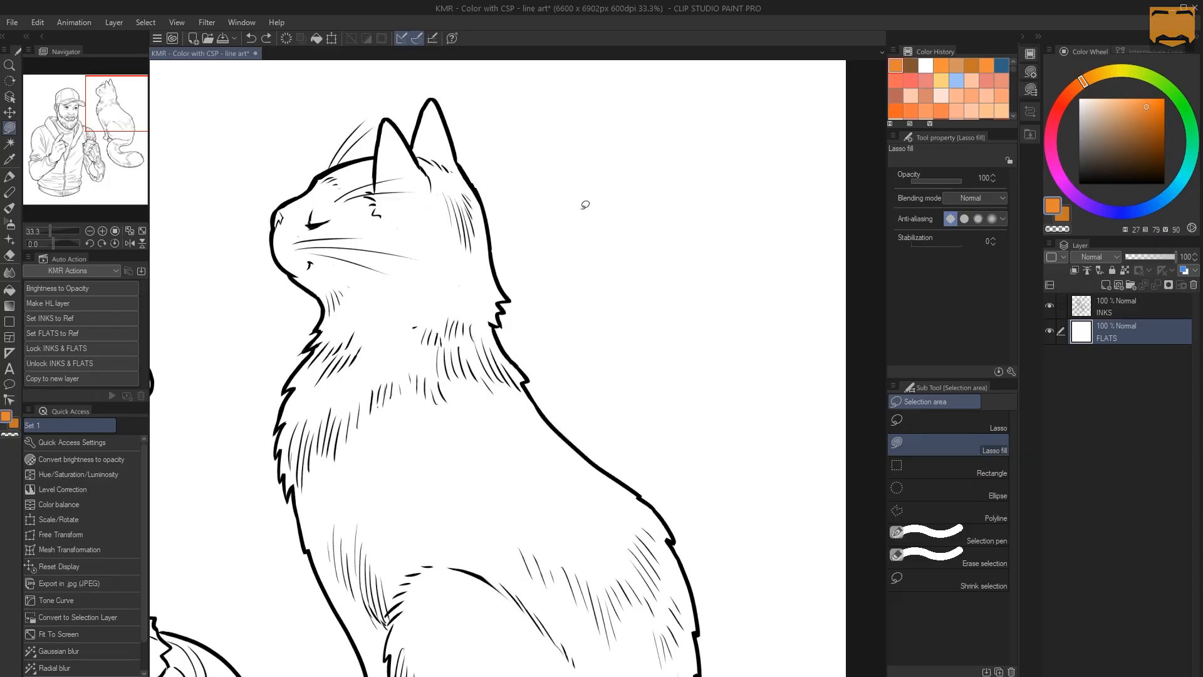
Step: Select the man's head with the Lasso tool, tracing the outer outline of his cap, ear and beard
{"action": "left_click_drag", "start_coordinate": [543, 290], "coordinate": [706, 308]}
{"action": "mouse_move", "coordinate": [543, 324]}
{"action": "left_mouse_down"}
{"action": "mouse_move", "coordinate": [726, 245]}
{"action": "mouse_move", "coordinate": [685, 263]}
{"action": "mouse_move", "coordinate": [671, 302]}
{"action": "left_mouse_up"}
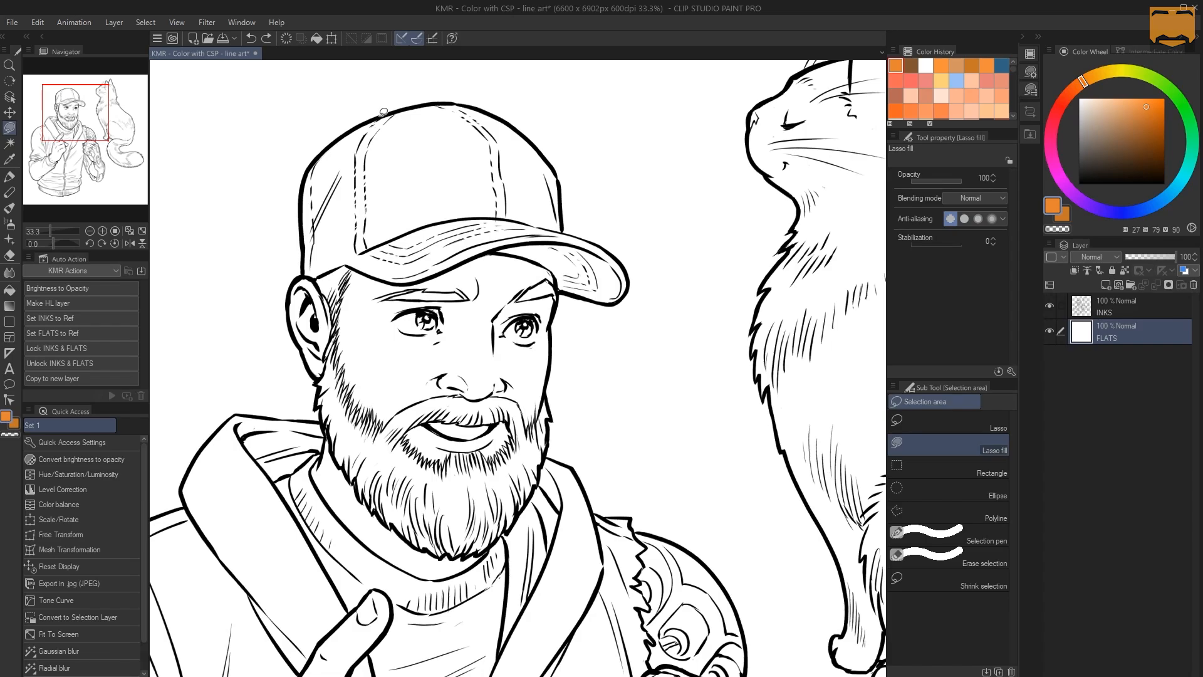
{"action": "left_click", "coordinate": [934, 424]}
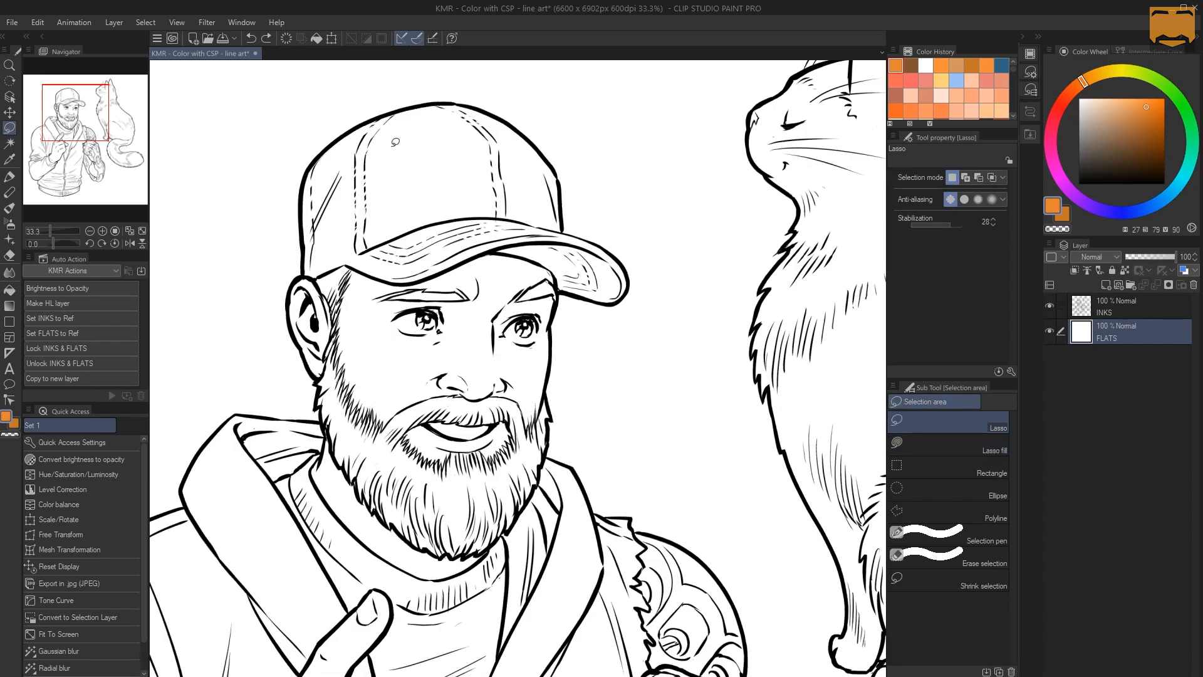
{"action": "mouse_move", "coordinate": [398, 108]}
{"action": "left_mouse_down"}
{"action": "mouse_move", "coordinate": [316, 161]}
{"action": "mouse_move", "coordinate": [294, 275]}
{"action": "left_mouse_up"}
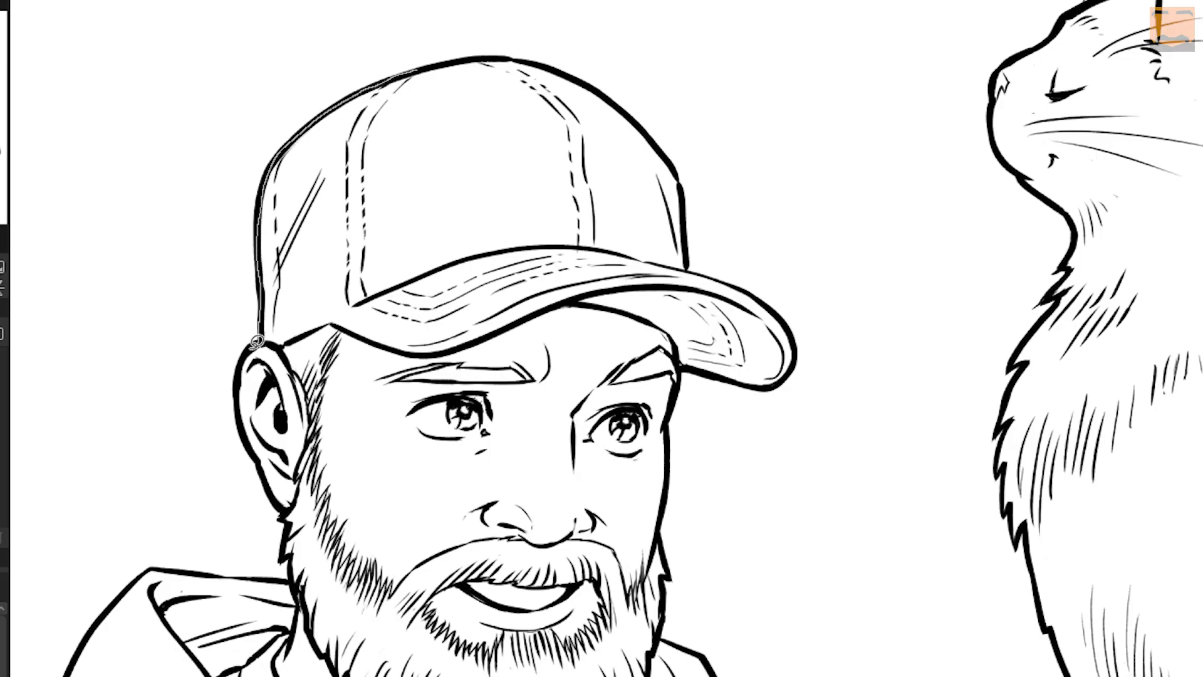
{"action": "mouse_move", "coordinate": [256, 341]}
{"action": "left_mouse_down"}
{"action": "mouse_move", "coordinate": [237, 386]}
{"action": "mouse_move", "coordinate": [246, 431]}
{"action": "mouse_move", "coordinate": [286, 499]}
{"action": "mouse_move", "coordinate": [316, 661]}
{"action": "left_mouse_up"}
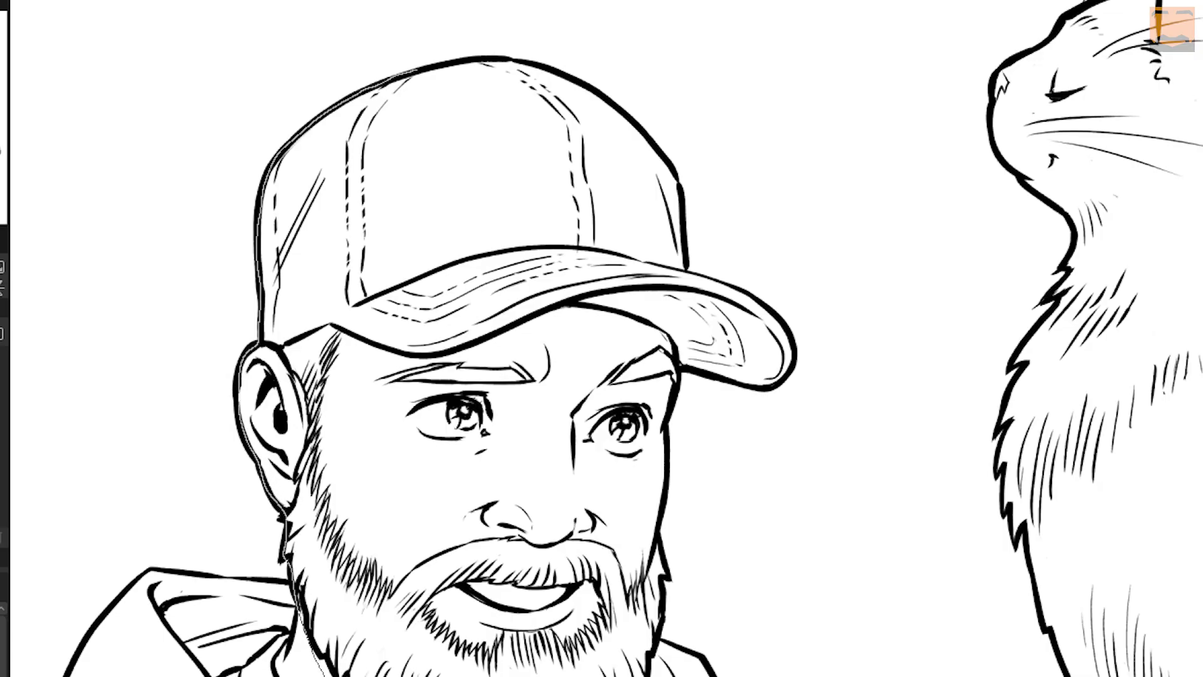
{"action": "mouse_move", "coordinate": [652, 676]}
{"action": "left_mouse_down"}
{"action": "mouse_move", "coordinate": [682, 375]}
{"action": "mouse_move", "coordinate": [776, 376]}
{"action": "mouse_move", "coordinate": [795, 349]}
{"action": "mouse_move", "coordinate": [769, 302]}
{"action": "mouse_move", "coordinate": [690, 257]}
{"action": "mouse_move", "coordinate": [682, 178]}
{"action": "mouse_move", "coordinate": [634, 118]}
{"action": "mouse_move", "coordinate": [571, 67]}
{"action": "mouse_move", "coordinate": [484, 55]}
{"action": "left_mouse_up"}
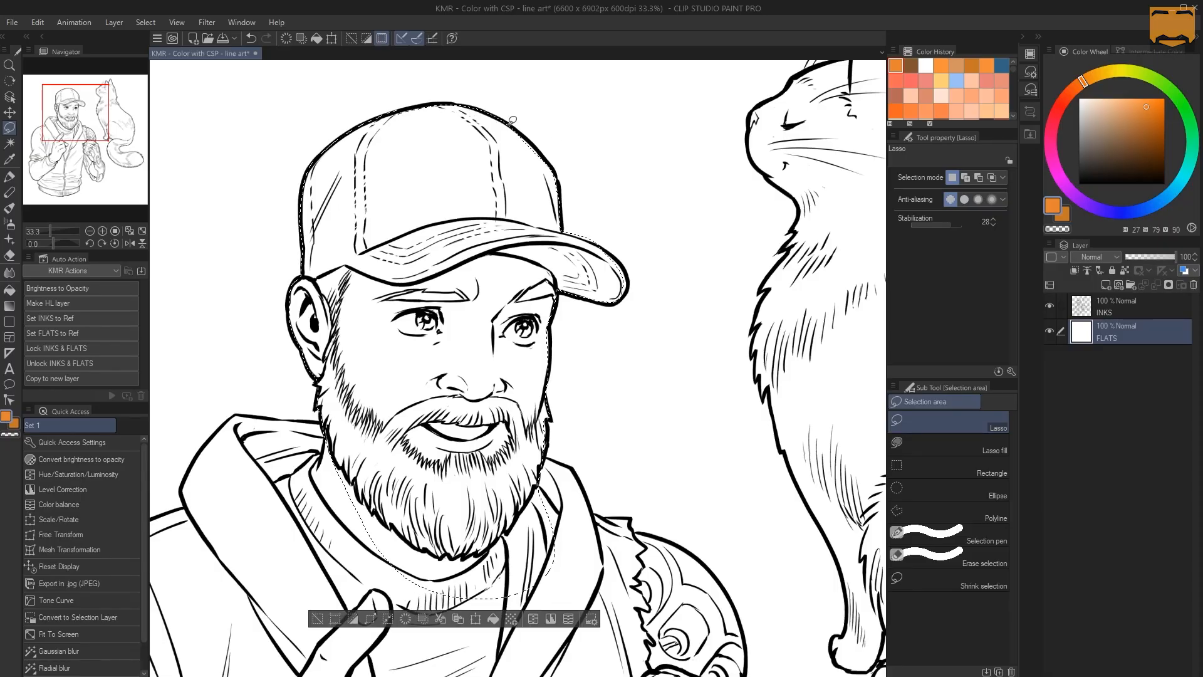
{"action": "scroll", "coordinate": [513, 119], "scroll_direction": "up", "scroll_amount": 1}
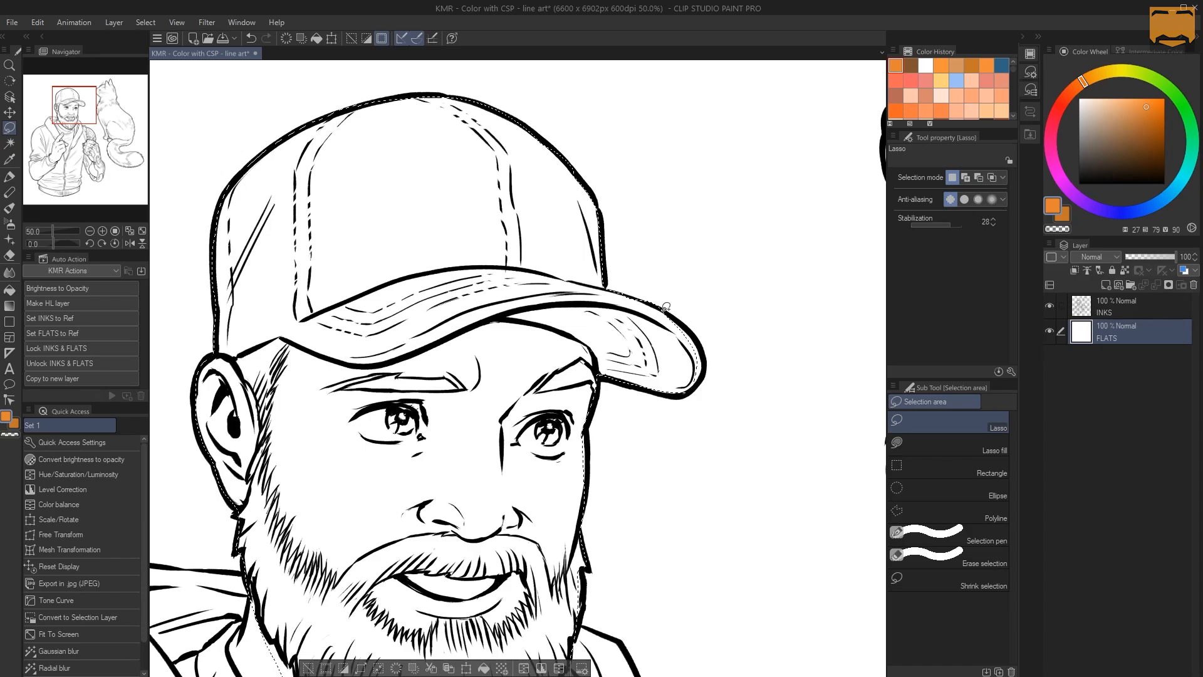
{"action": "left_click_drag", "start_coordinate": [703, 378], "coordinate": [660, 325]}
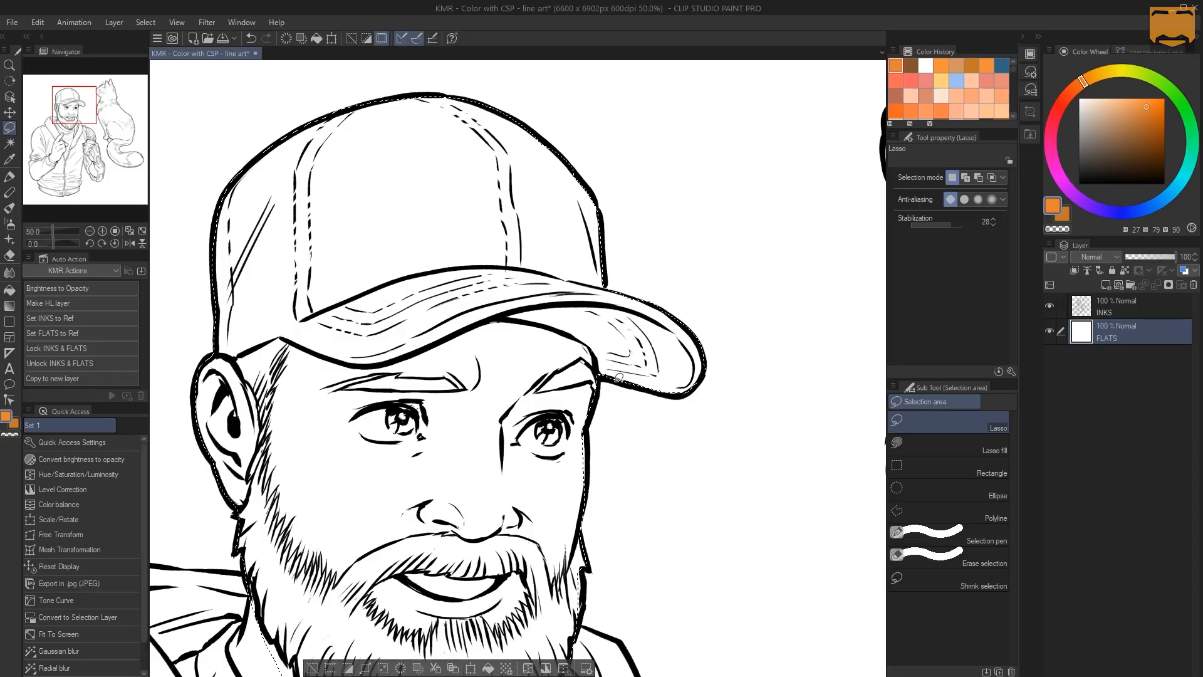
{"action": "left_click", "coordinate": [489, 333], "text": "alt"}
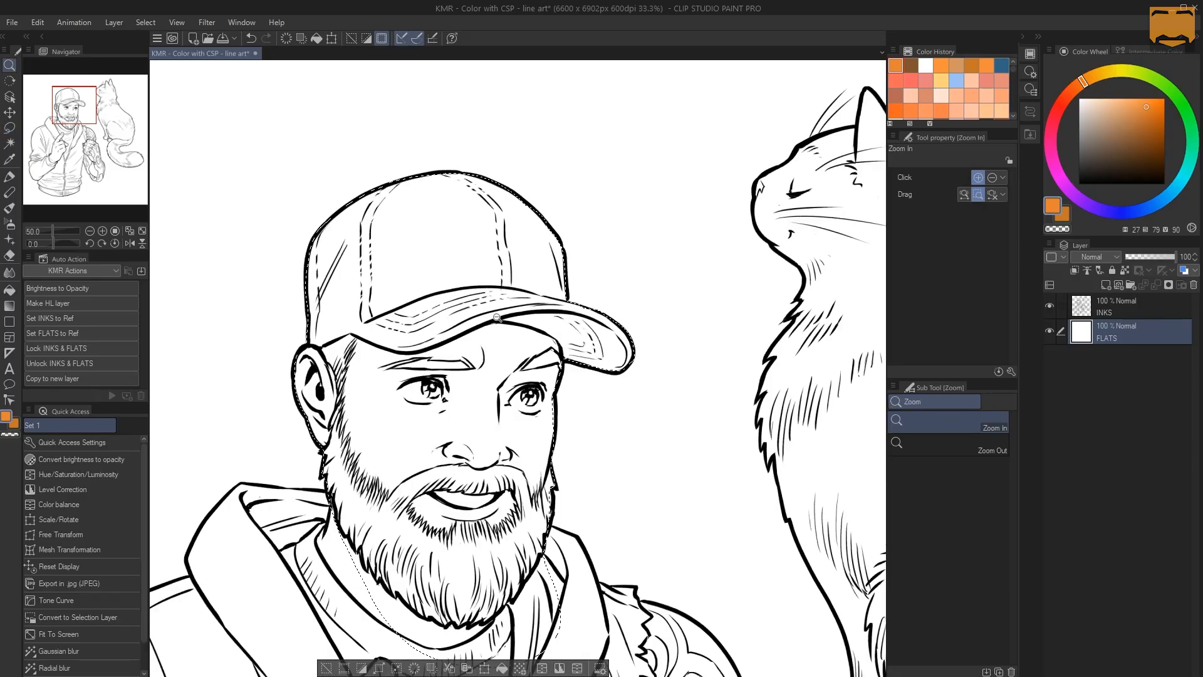
{"action": "left_click_drag", "start_coordinate": [488, 333], "coordinate": [484, 286]}
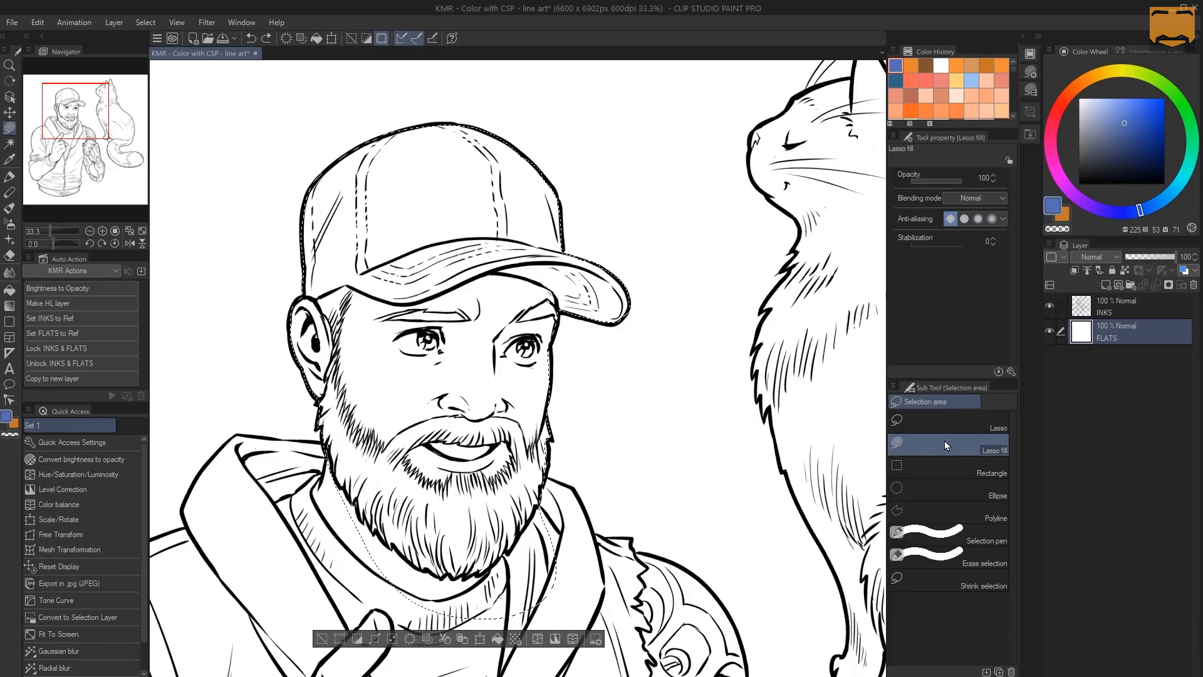
Step: Move the Lasso fill sub tool out of the Selection area tool into the Fill tool as its own group
{"action": "left_click", "coordinate": [9, 289]}
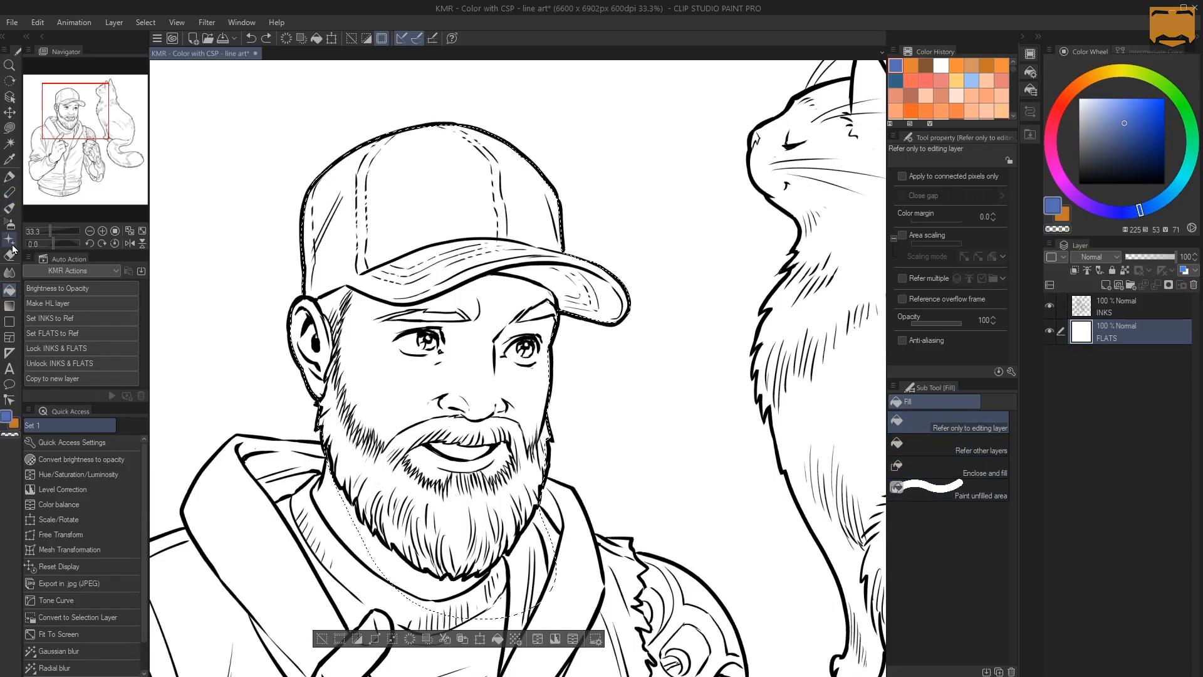
{"action": "left_click", "coordinate": [9, 129]}
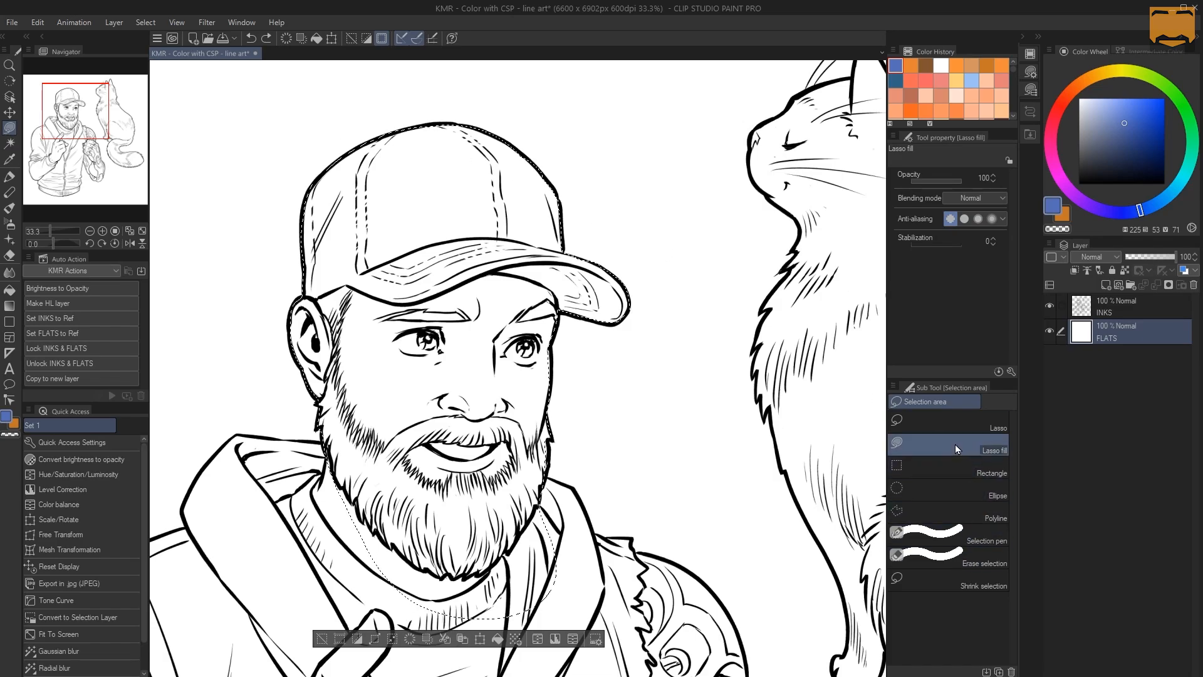
{"action": "mouse_move", "coordinate": [955, 445]}
{"action": "left_mouse_down"}
{"action": "mouse_move", "coordinate": [755, 333]}
{"action": "mouse_move", "coordinate": [329, 278]}
{"action": "mouse_move", "coordinate": [10, 293]}
{"action": "left_mouse_up"}
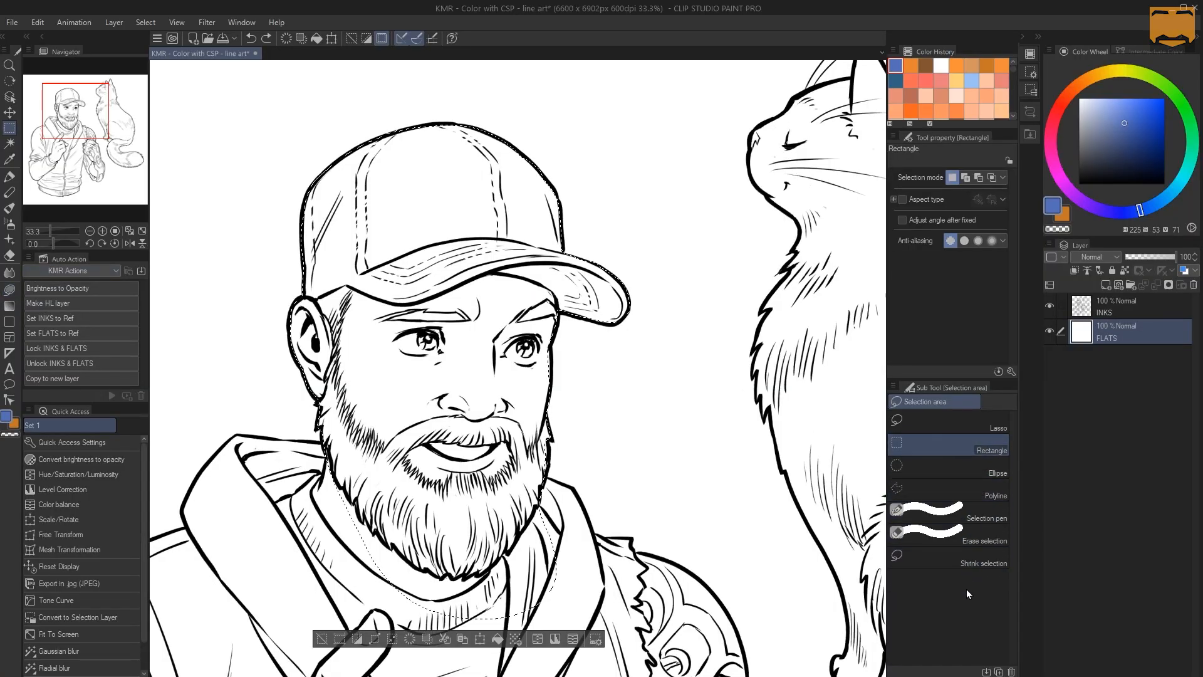
{"action": "left_click", "coordinate": [10, 256]}
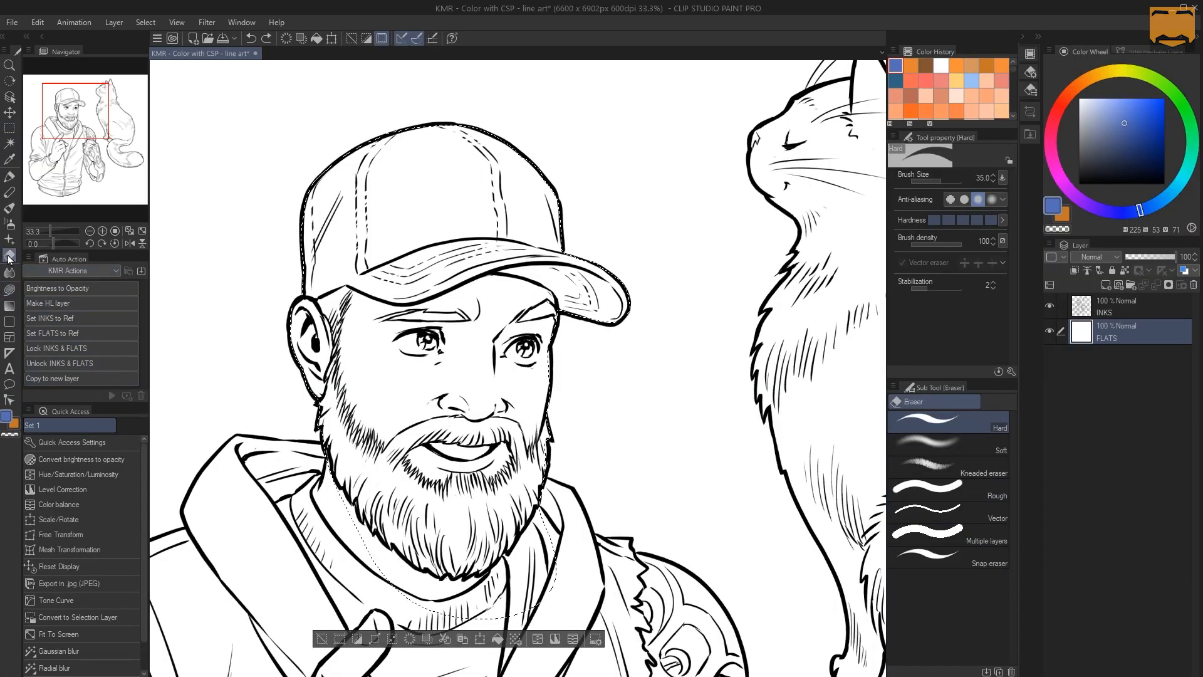
{"action": "left_click", "coordinate": [10, 290]}
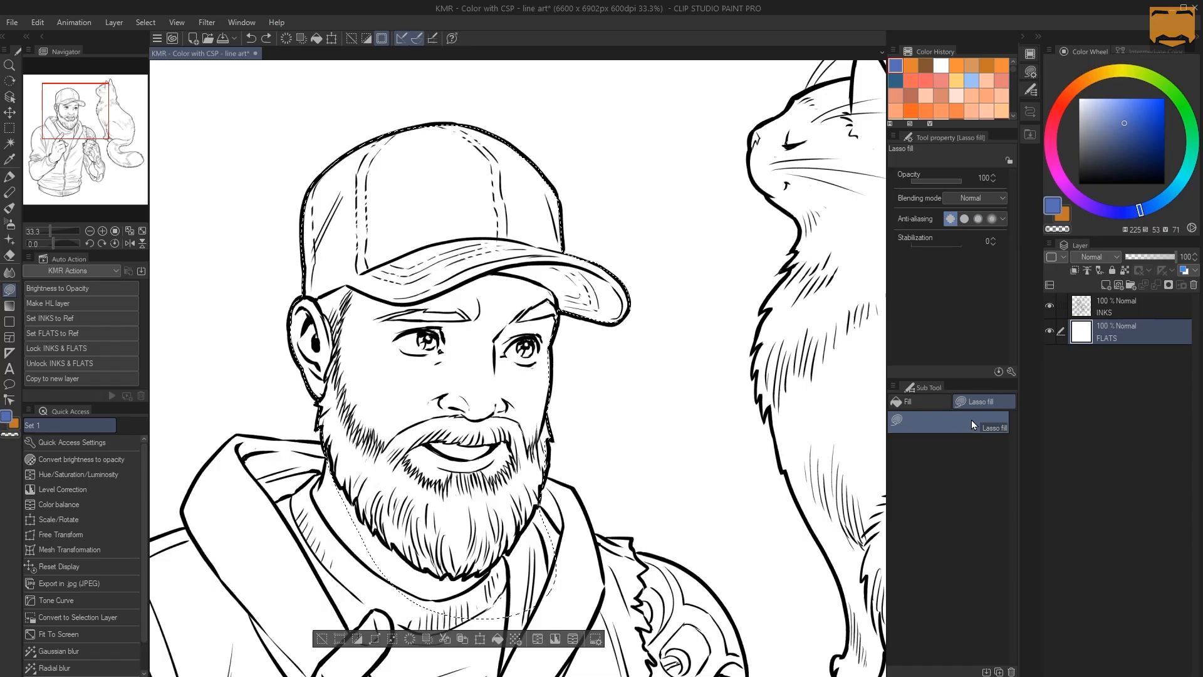
Step: Move the Lasso fill sub tool back to the selection tool and place it in the Selection area group
{"action": "mouse_move", "coordinate": [972, 420]}
{"action": "left_mouse_down"}
{"action": "mouse_move", "coordinate": [833, 403]}
{"action": "mouse_move", "coordinate": [264, 276]}
{"action": "mouse_move", "coordinate": [81, 176]}
{"action": "mouse_move", "coordinate": [35, 125]}
{"action": "mouse_move", "coordinate": [13, 128]}
{"action": "mouse_move", "coordinate": [12, 151]}
{"action": "mouse_move", "coordinate": [11, 84]}
{"action": "mouse_move", "coordinate": [11, 130]}
{"action": "left_mouse_up"}
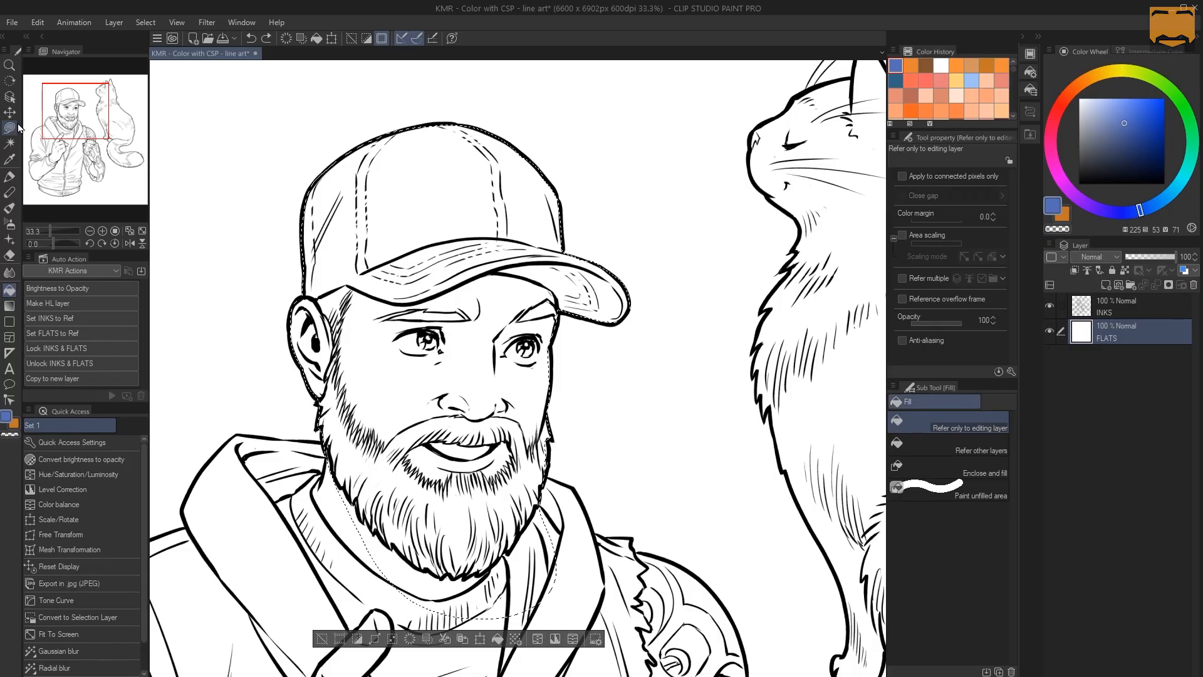
{"action": "left_click", "coordinate": [9, 129]}
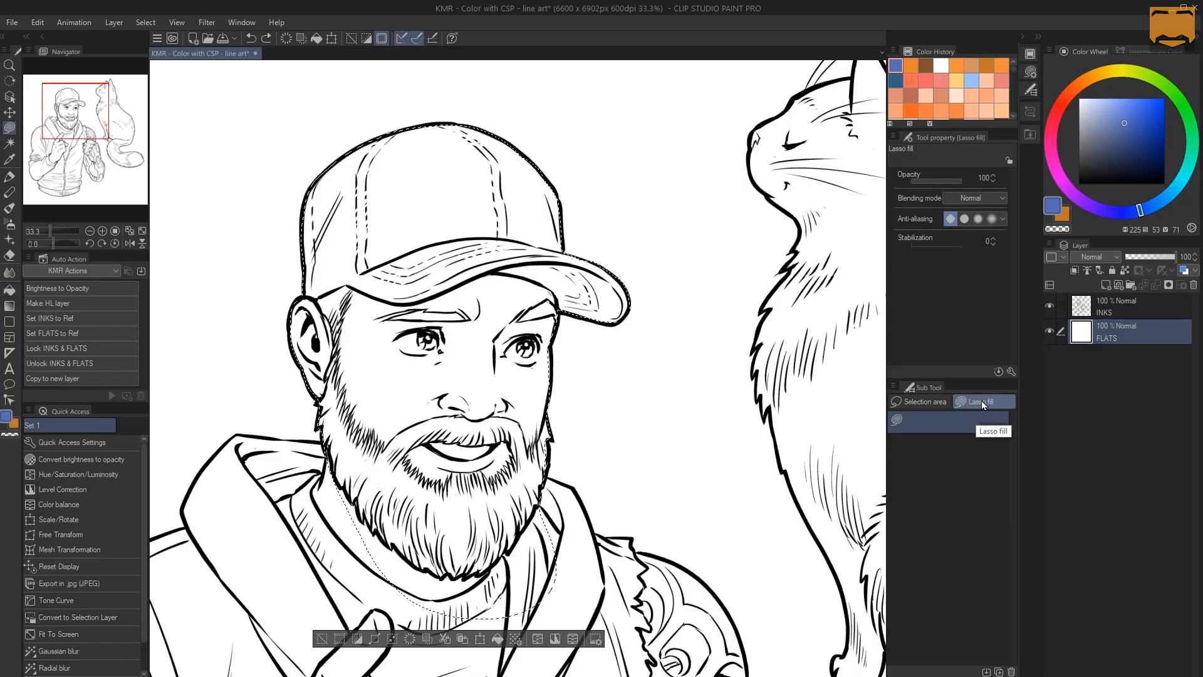
{"action": "left_click", "coordinate": [933, 400]}
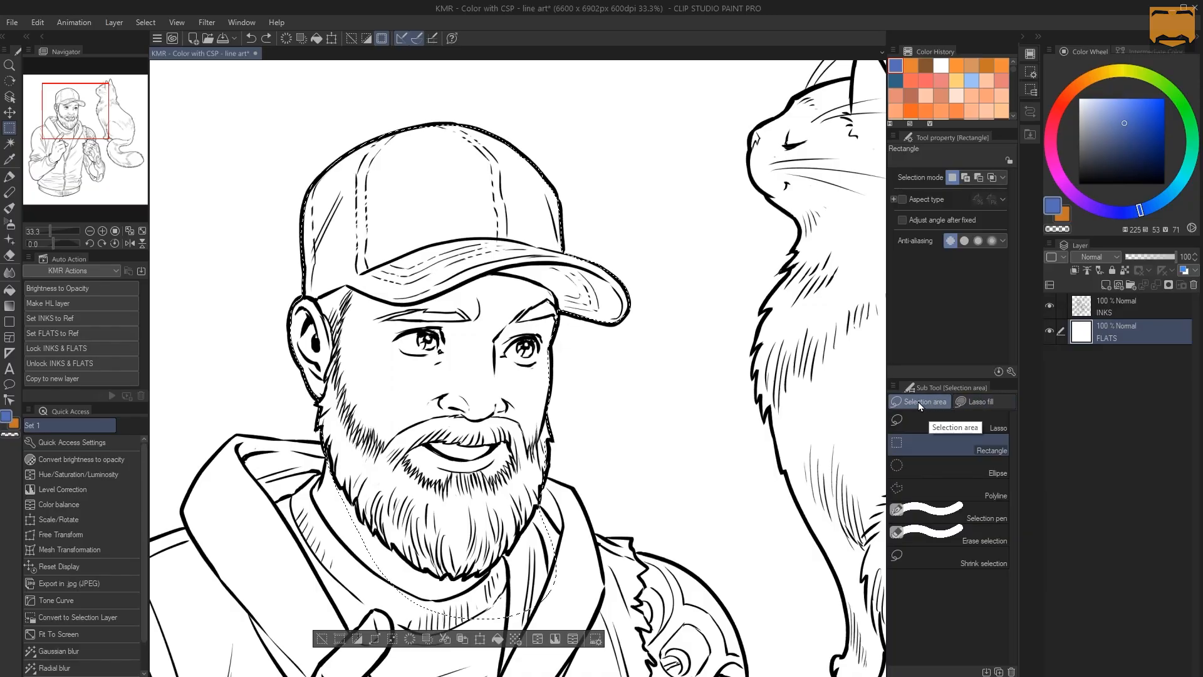
{"action": "left_click", "coordinate": [984, 401]}
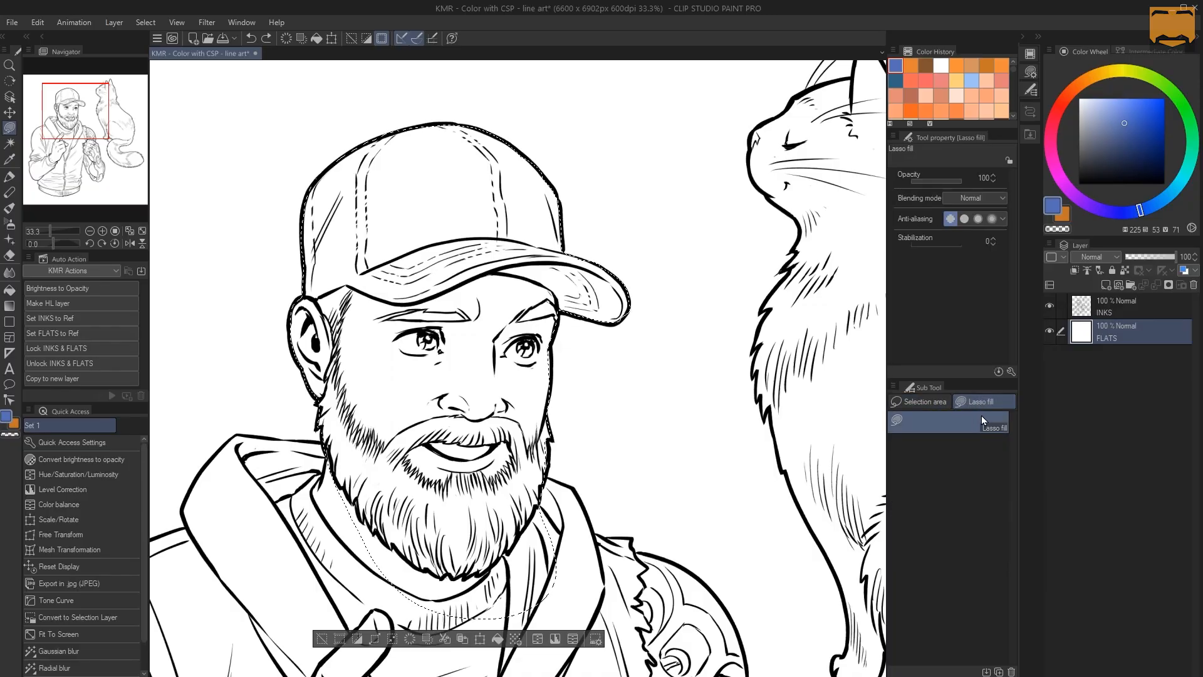
{"action": "left_click", "coordinate": [927, 399]}
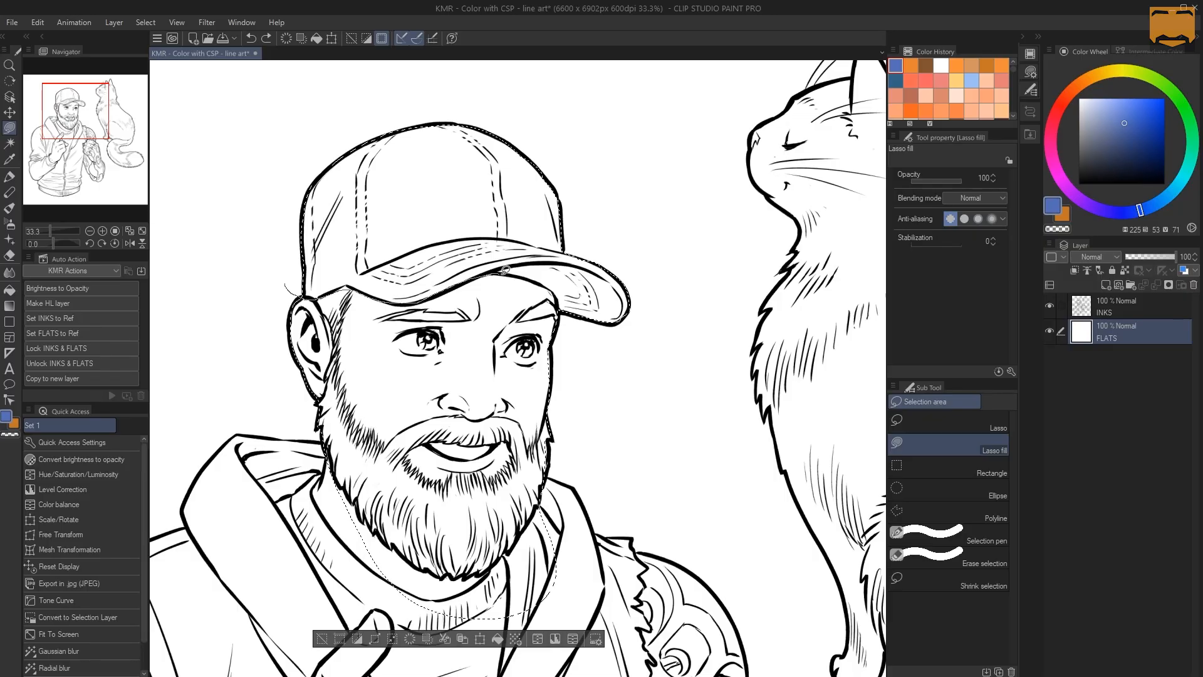
Step: Try a Lasso fill around the man's cap, and clear the selection around his head
{"action": "mouse_move", "coordinate": [628, 325]}
{"action": "left_mouse_down"}
{"action": "mouse_move", "coordinate": [583, 107]}
{"action": "mouse_move", "coordinate": [314, 132]}
{"action": "mouse_move", "coordinate": [307, 294]}
{"action": "left_mouse_up"}
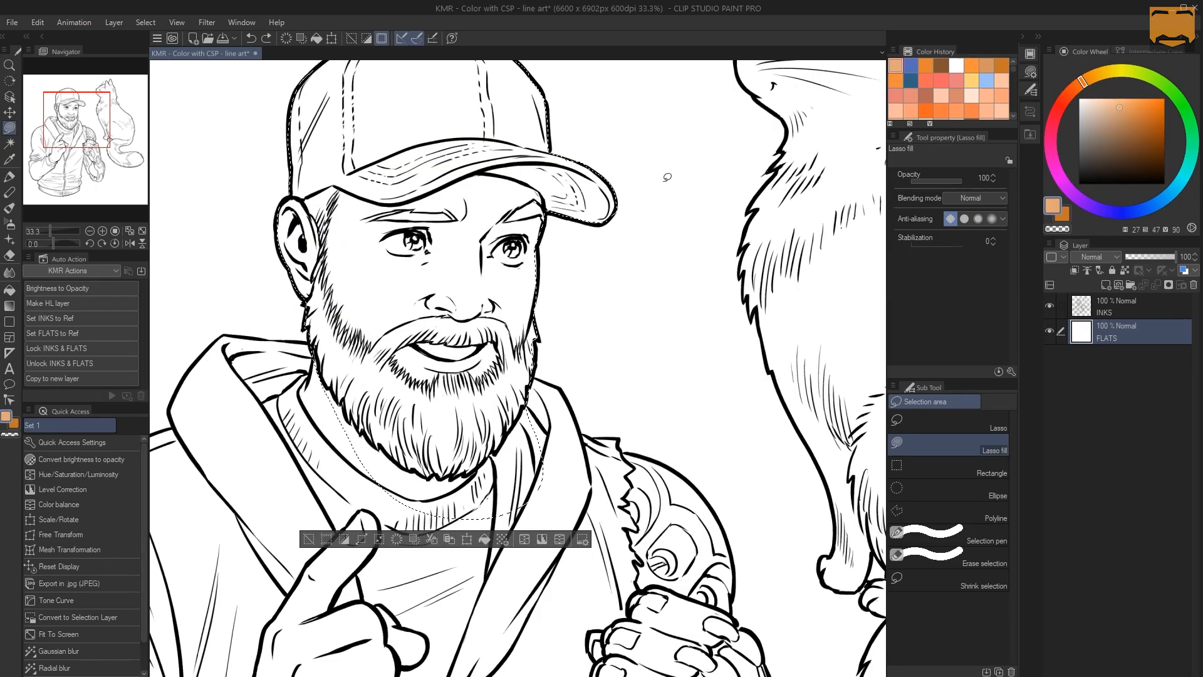
{"action": "key", "text": "m"}
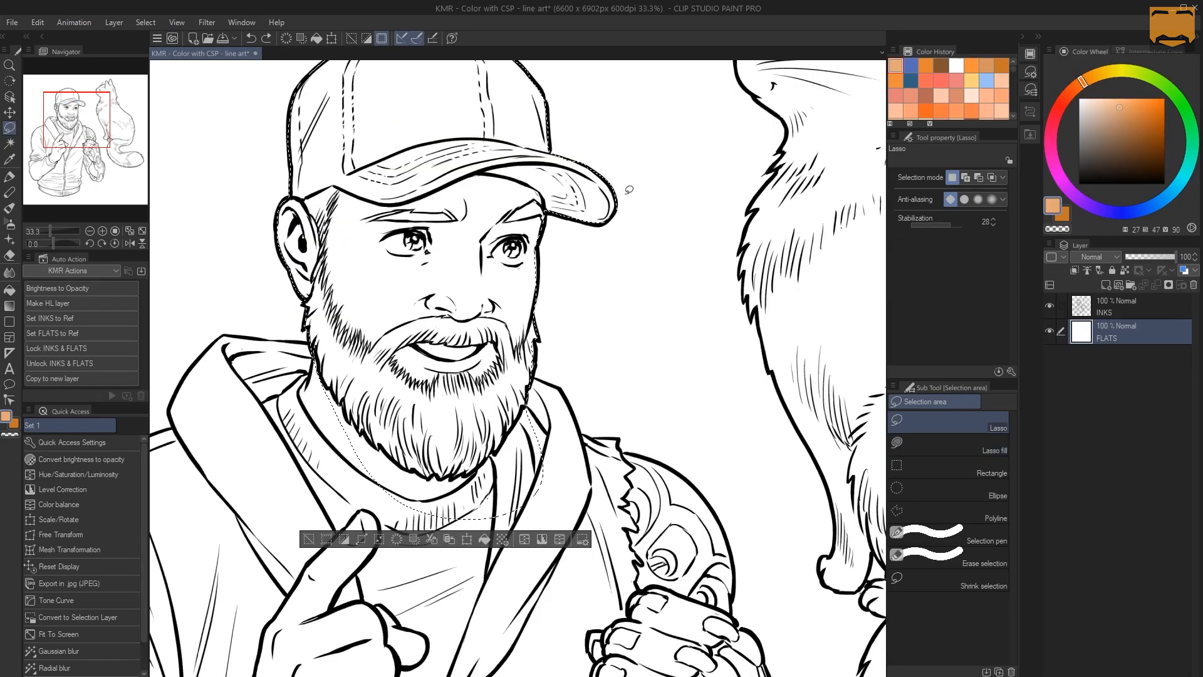
{"action": "key", "text": "ctrl+d"}
{"action": "mouse_move", "coordinate": [634, 189]}
{"action": "left_mouse_down"}
{"action": "mouse_move", "coordinate": [637, 278]}
{"action": "mouse_move", "coordinate": [663, 290]}
{"action": "left_mouse_up"}
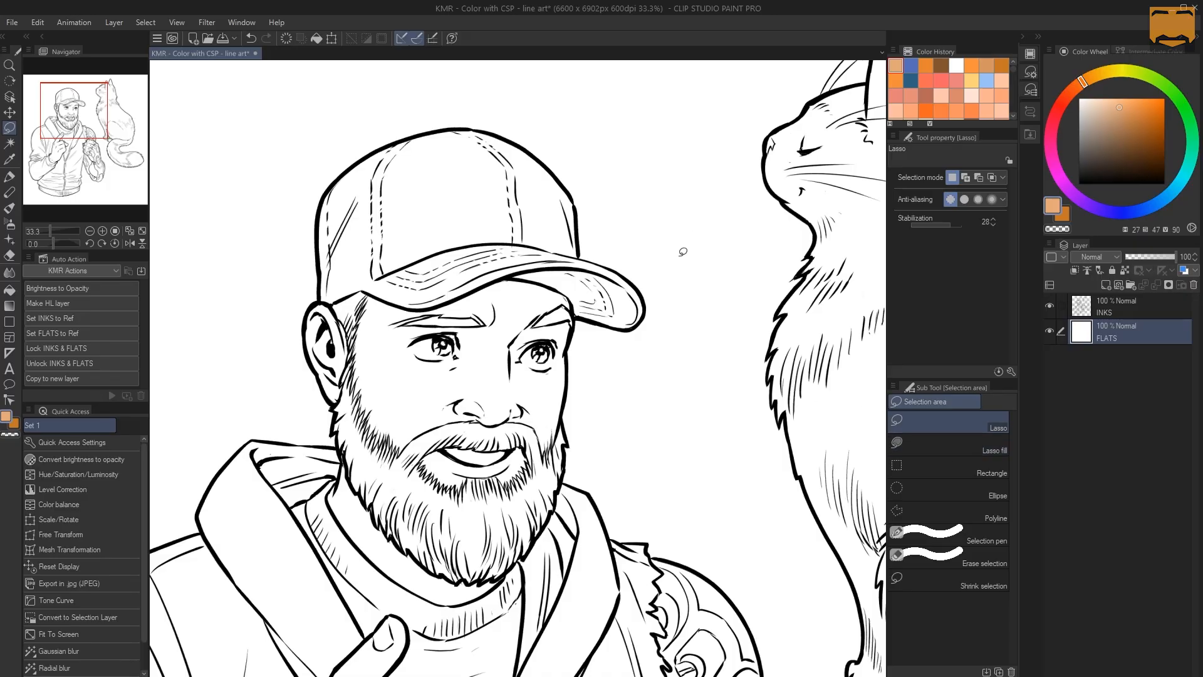
{"action": "left_click", "coordinate": [920, 443]}
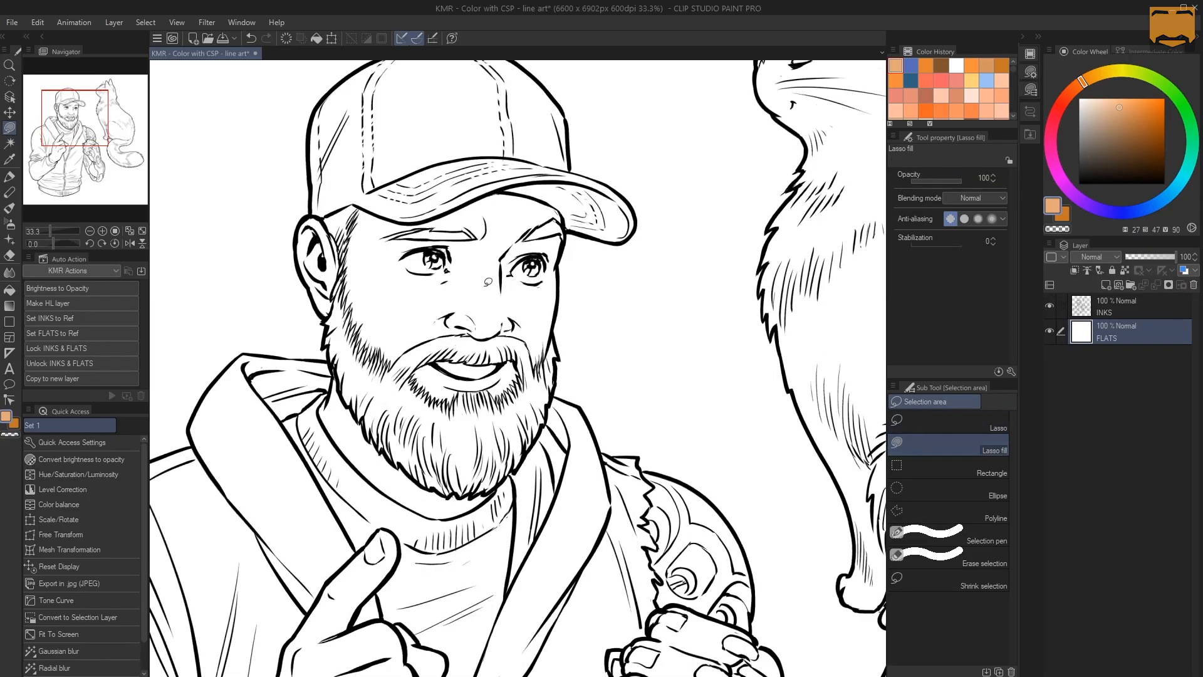
Step: Draw a closed, jagged selection with the Polyline tool in the blank area behind the cat's head and neck
{"action": "left_click", "coordinate": [942, 518]}
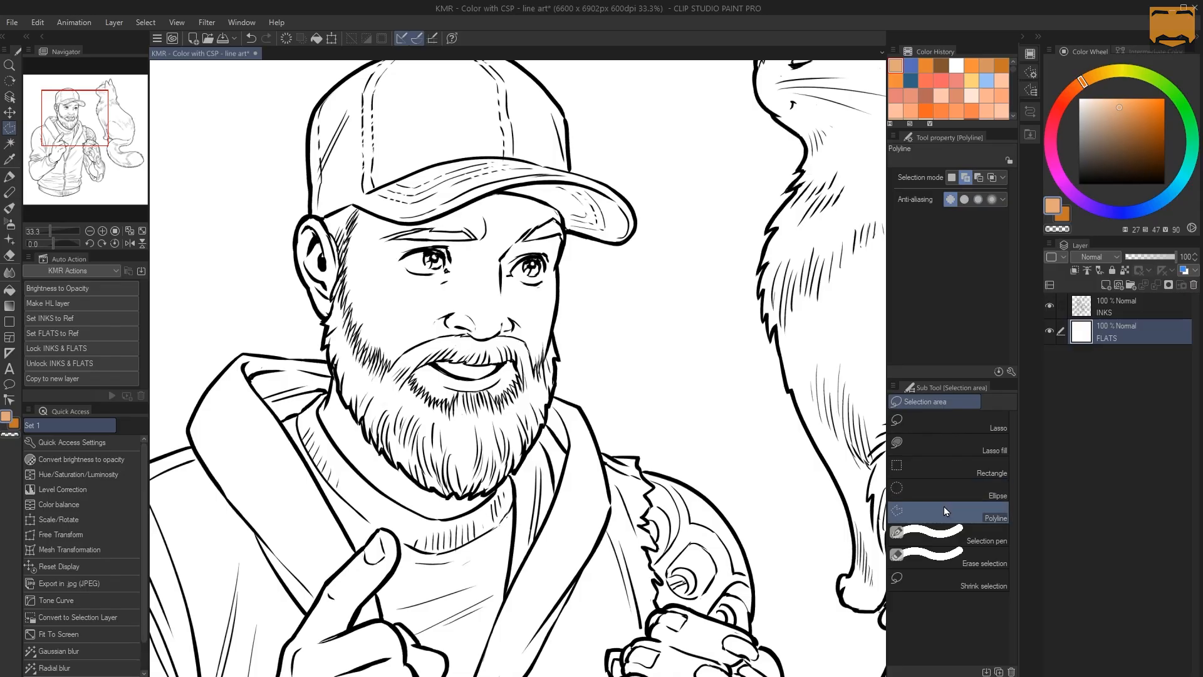
{"action": "left_click", "coordinate": [1010, 426]}
{"action": "left_click", "coordinate": [991, 507]}
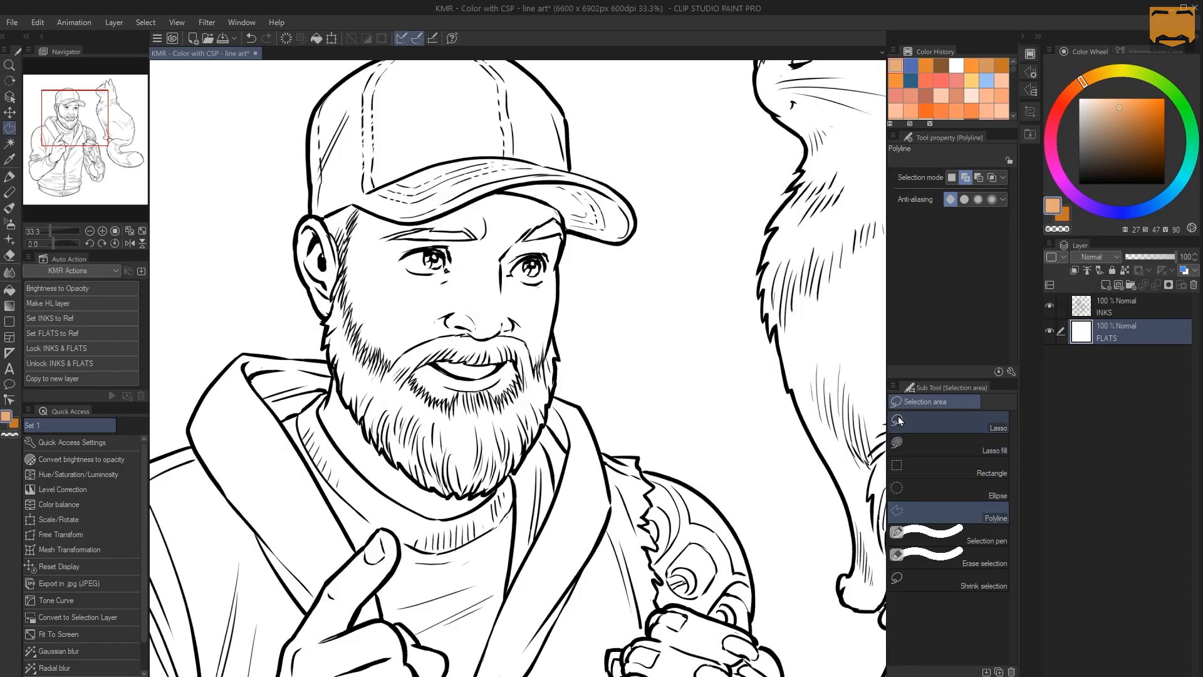
{"action": "left_click_drag", "start_coordinate": [771, 174], "coordinate": [301, 301]}
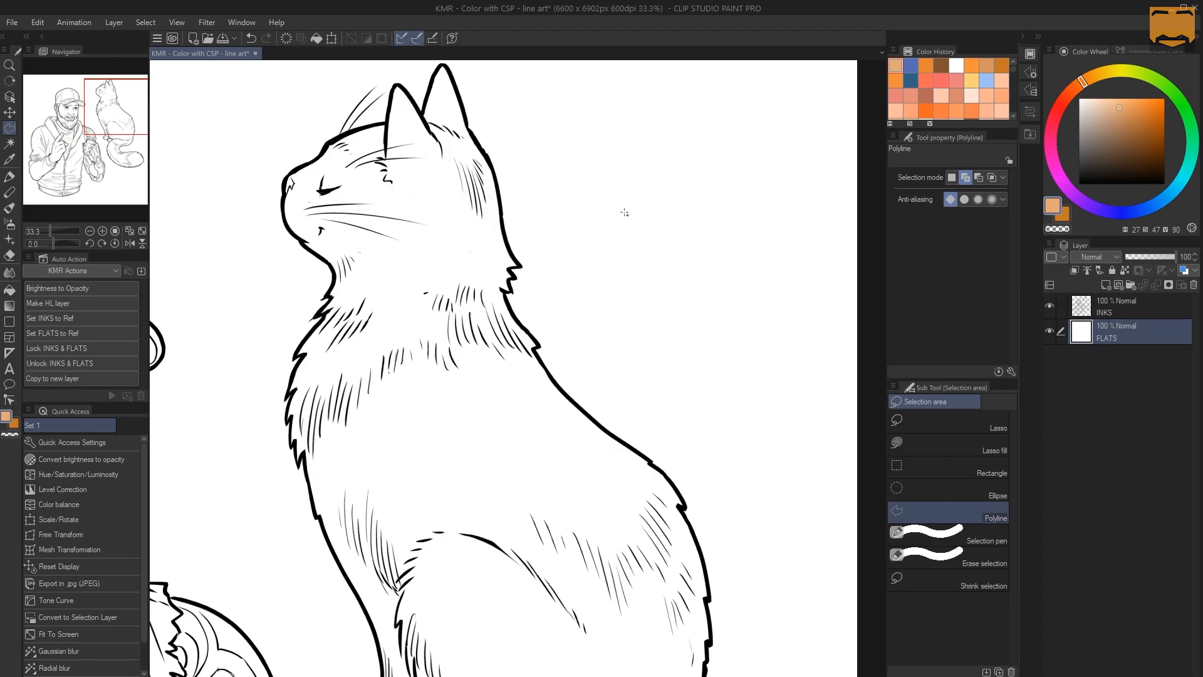
{"action": "left_click", "coordinate": [566, 250]}
{"action": "left_click", "coordinate": [614, 118]}
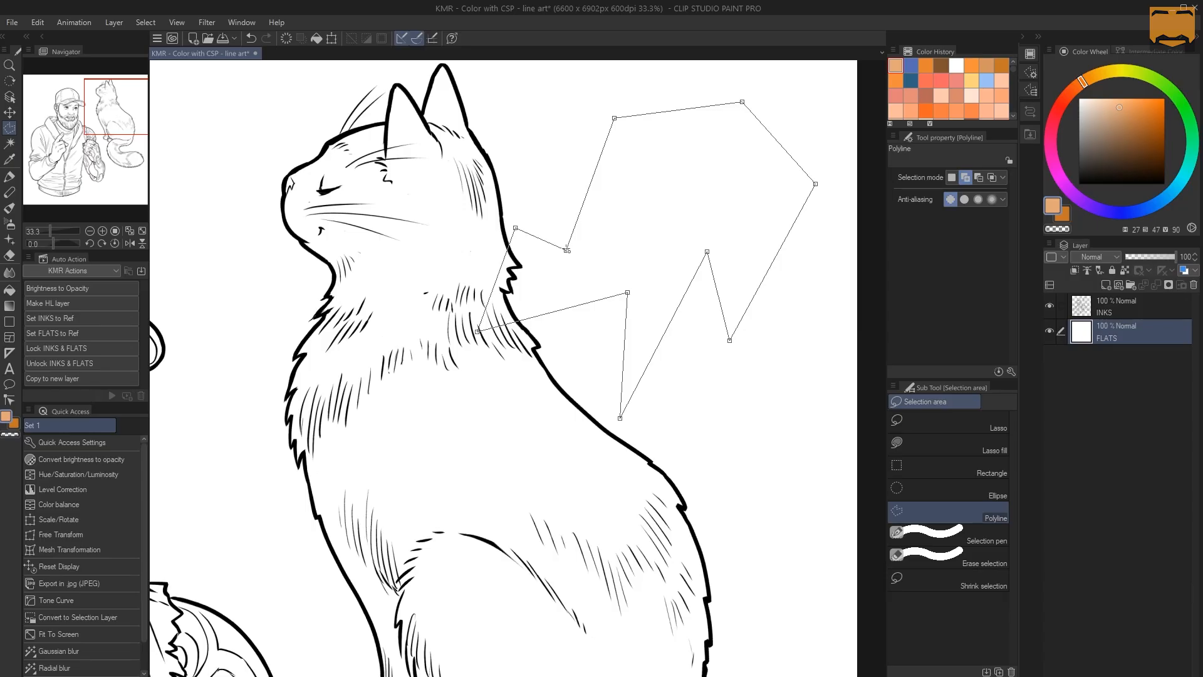
{"action": "double_click", "coordinate": [567, 251]}
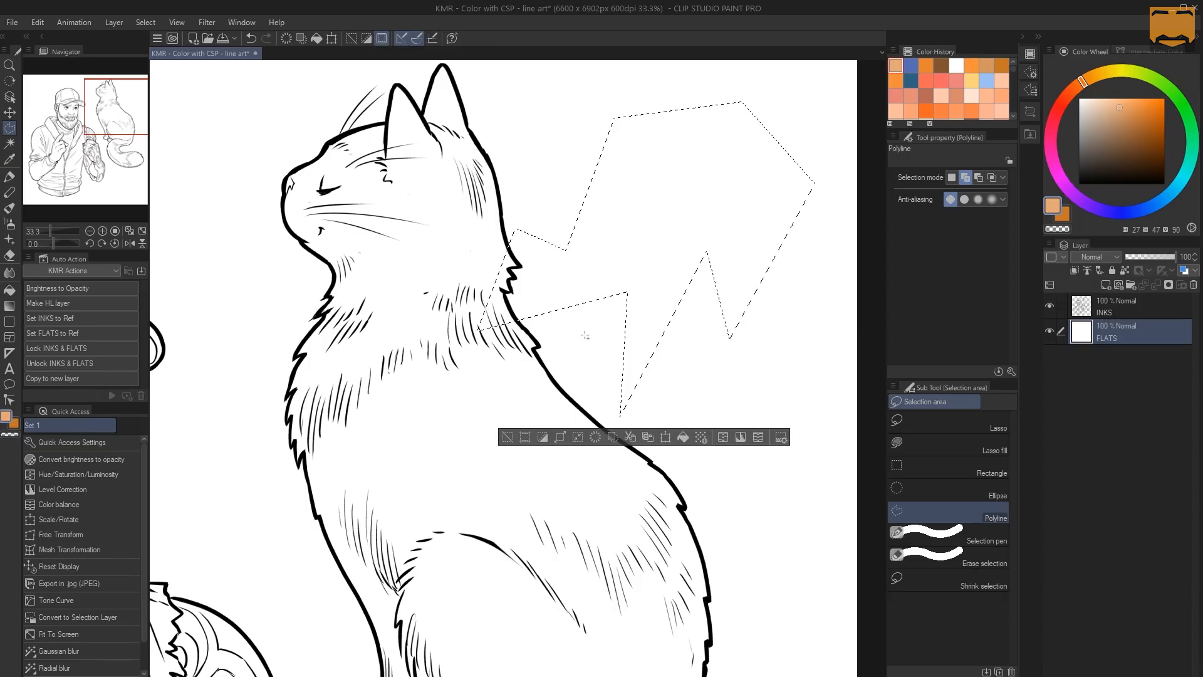
Step: Add a second polyline area to the selection, overlapping its upper part and reaching over the cat's cheek
{"action": "left_click", "coordinate": [966, 178]}
{"action": "left_click", "coordinate": [648, 138]}
{"action": "left_click", "coordinate": [543, 135]}
{"action": "left_click", "coordinate": [482, 189]}
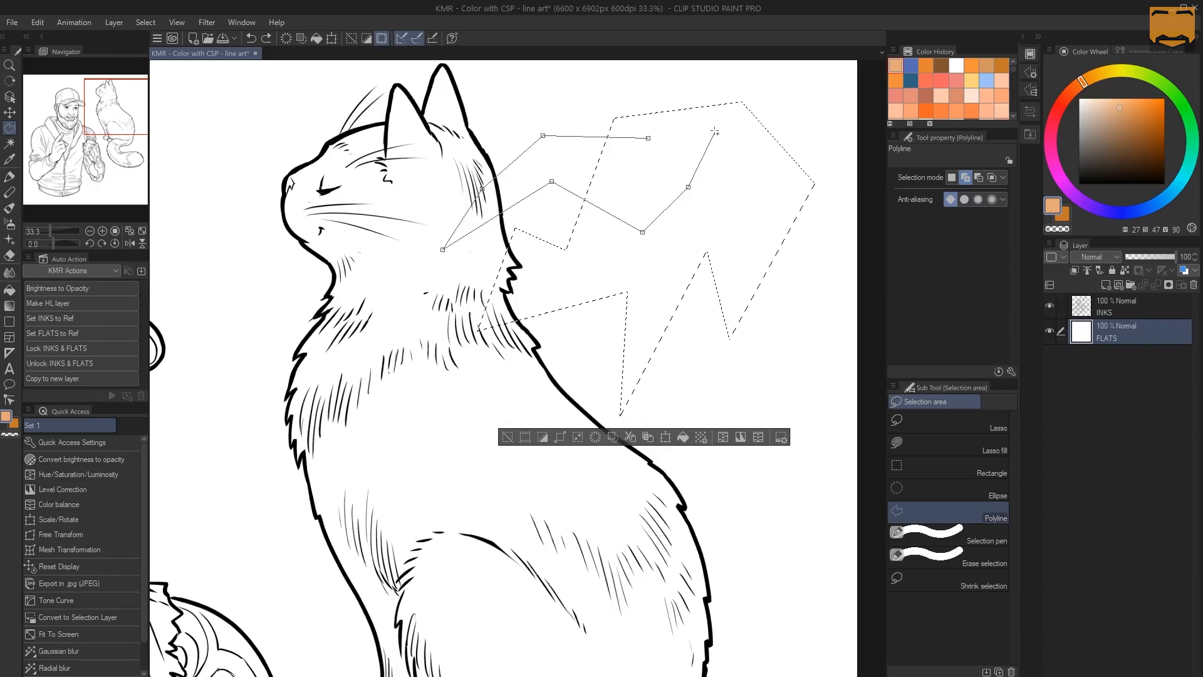
{"action": "left_click", "coordinate": [651, 138]}
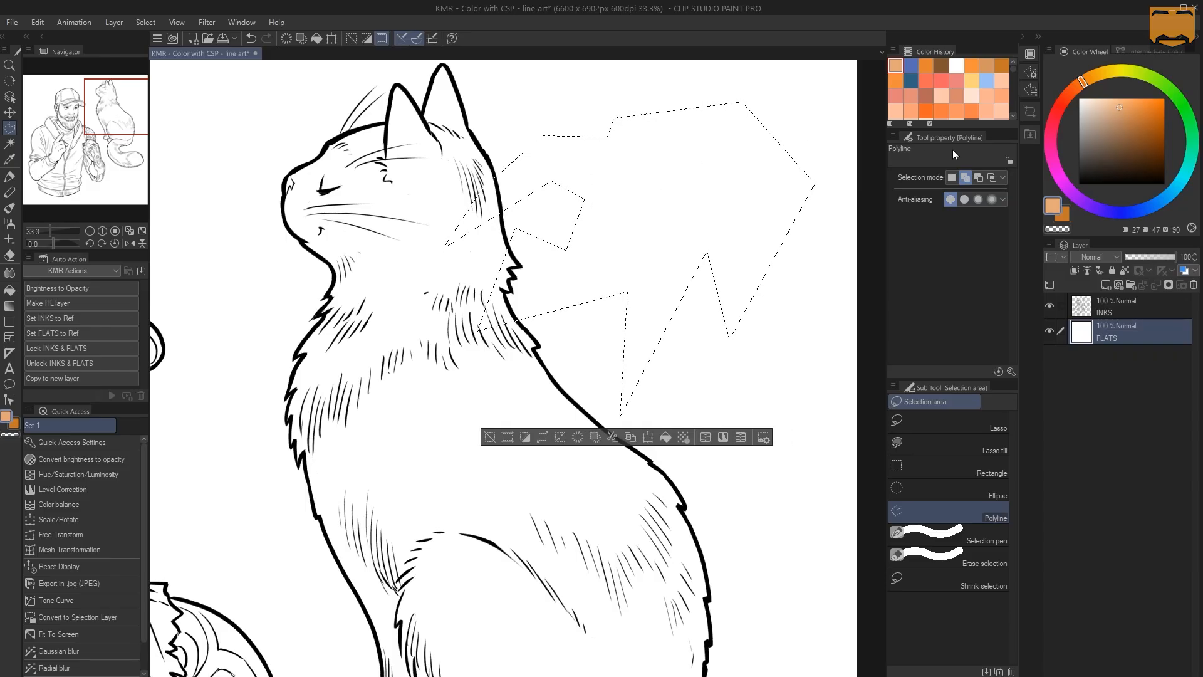
Step: Subtract a polyline-shaped area from the upper edge of the selection
{"action": "left_click", "coordinate": [677, 104]}
{"action": "left_click", "coordinate": [652, 176]}
{"action": "left_click", "coordinate": [754, 153]}
{"action": "left_click", "coordinate": [802, 99]}
{"action": "left_click", "coordinate": [734, 82]}
{"action": "left_click", "coordinate": [690, 96]}
{"action": "left_click", "coordinate": [677, 106]}
Step: Try a polyline of horizontal, vertical and angled straight segments across the cat's head, neck and chest, and discard the selection
{"action": "left_click", "coordinate": [393, 281]}
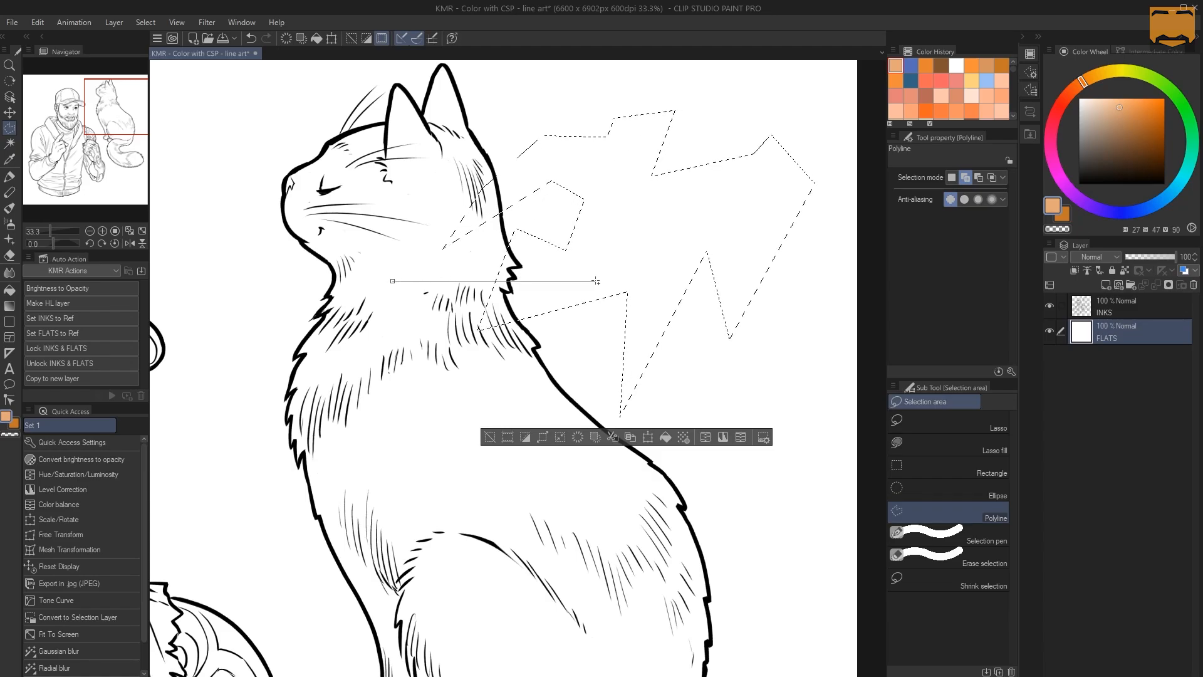
{"action": "left_click", "coordinate": [598, 389]}
{"action": "left_click", "coordinate": [397, 389]}
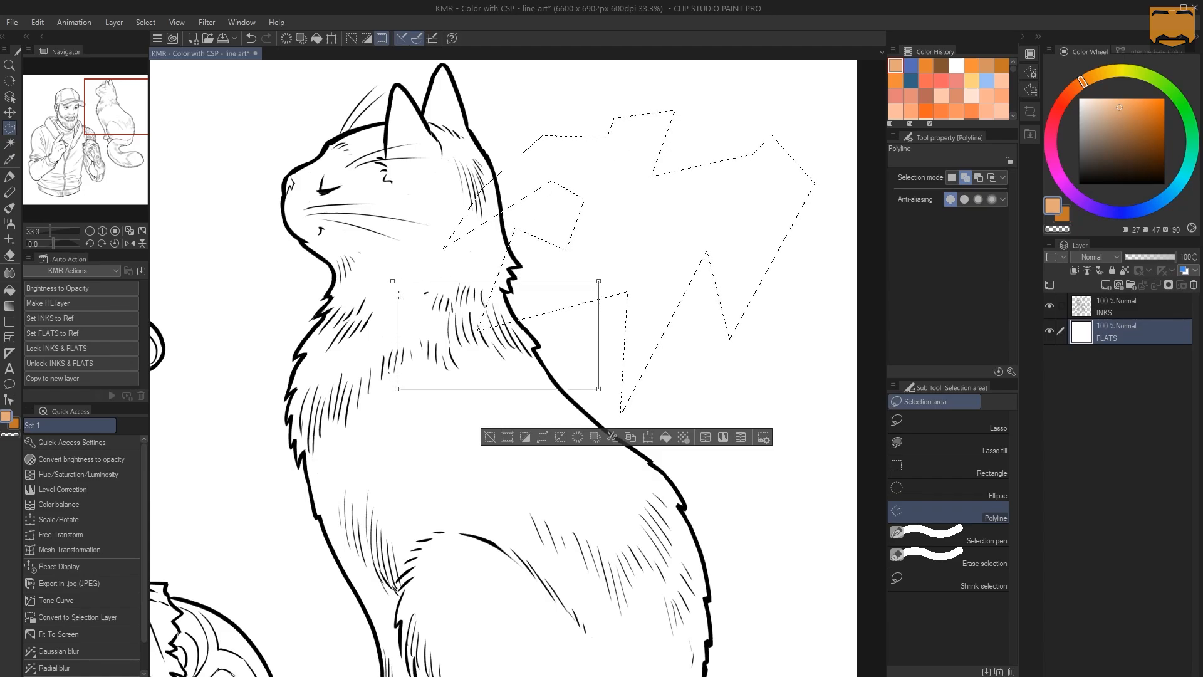
{"action": "left_click", "coordinate": [397, 208]}
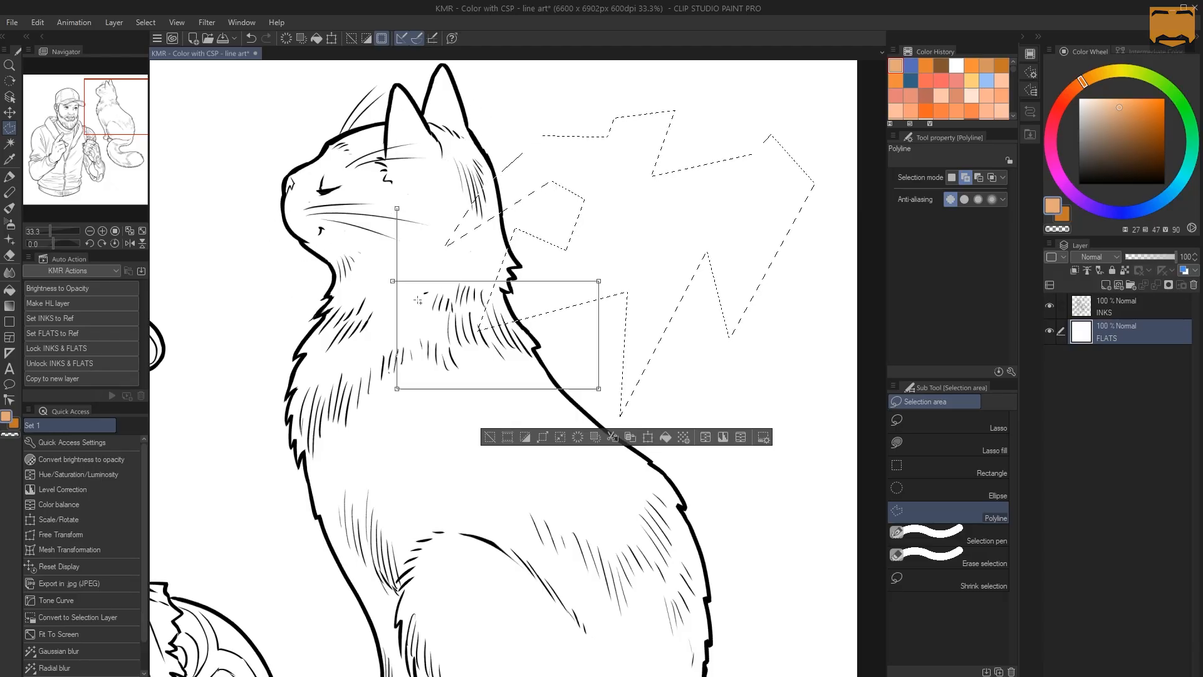
{"action": "left_click", "coordinate": [490, 115]}
{"action": "left_click", "coordinate": [525, 353]}
{"action": "left_click", "coordinate": [340, 329]}
{"action": "left_click", "coordinate": [341, 237]}
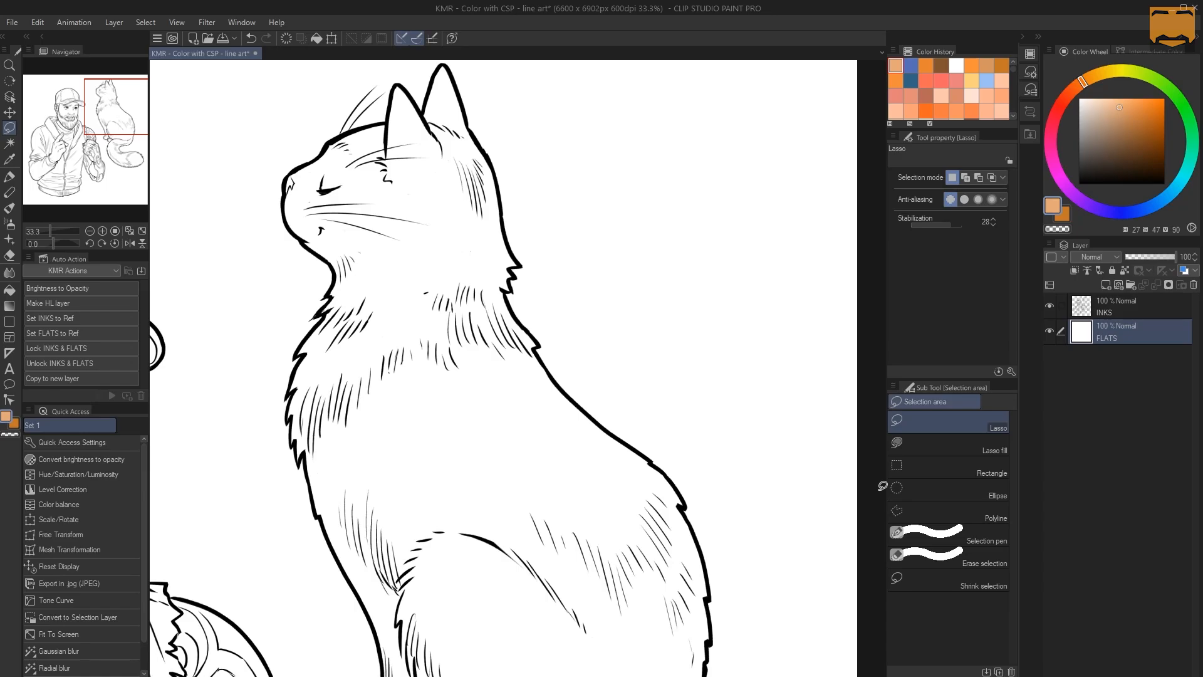
{"action": "key", "text": "ctrl+z"}
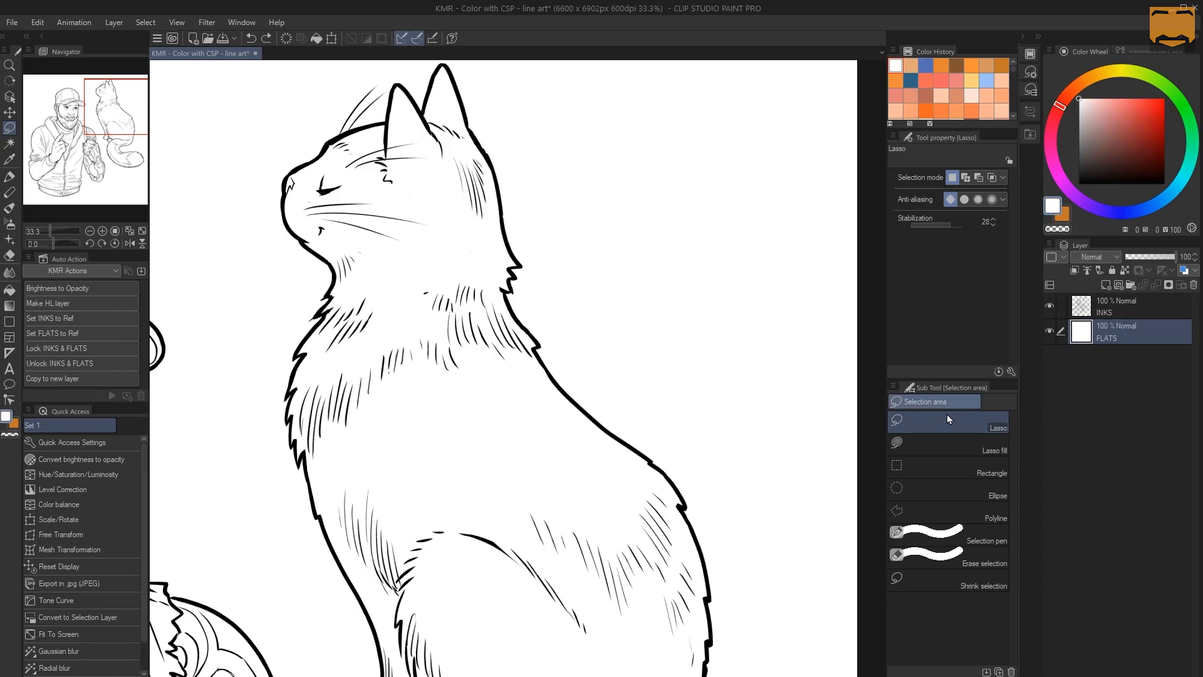
Step: Draw a rectangular selection across the back of the cat's head, and replace it with a wider rectangle across the body
{"action": "left_click", "coordinate": [947, 468]}
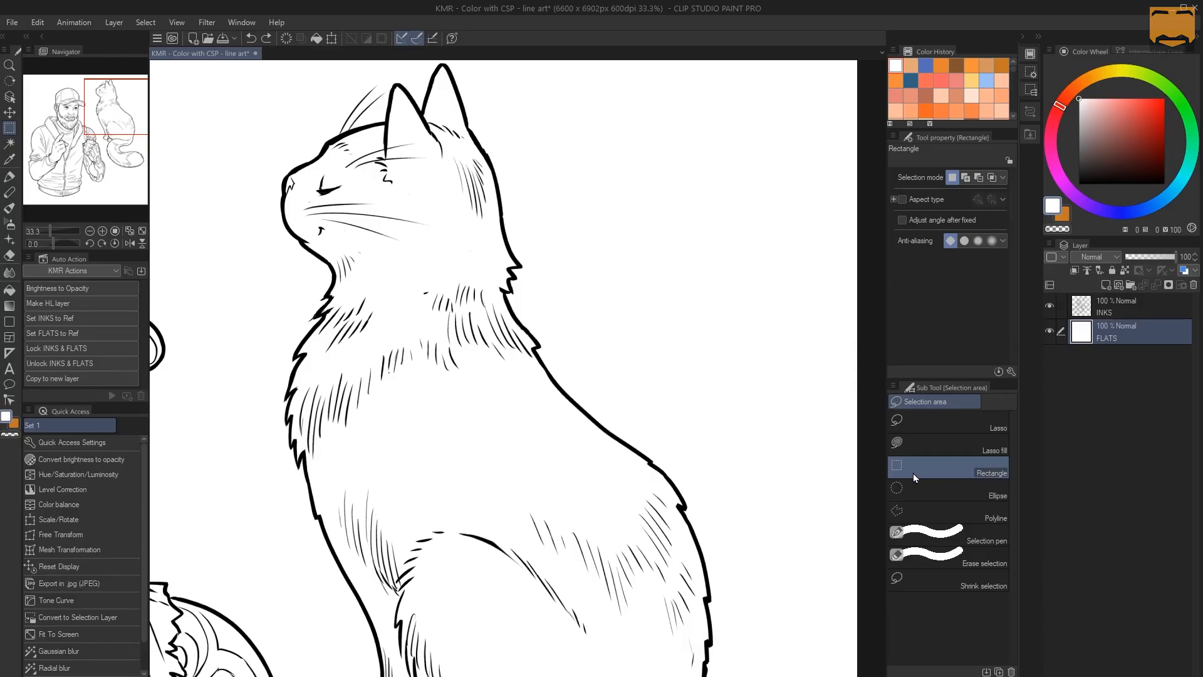
{"action": "left_click_drag", "start_coordinate": [435, 176], "coordinate": [723, 304]}
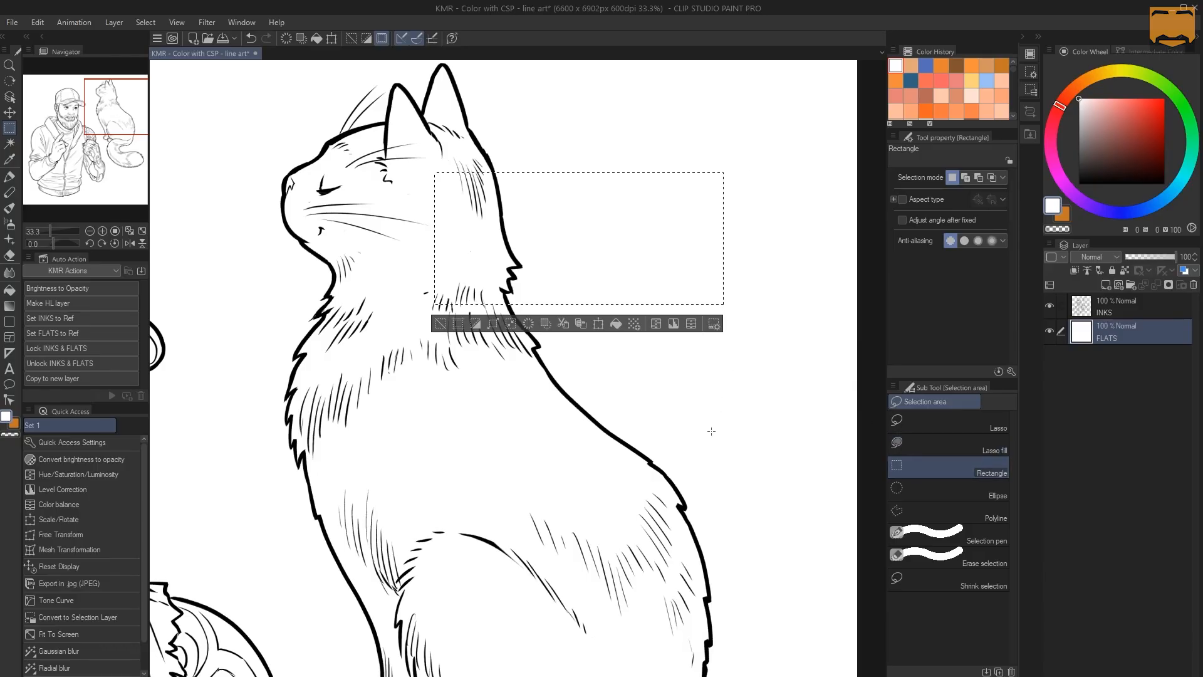
{"action": "left_click_drag", "start_coordinate": [689, 396], "coordinate": [272, 564]}
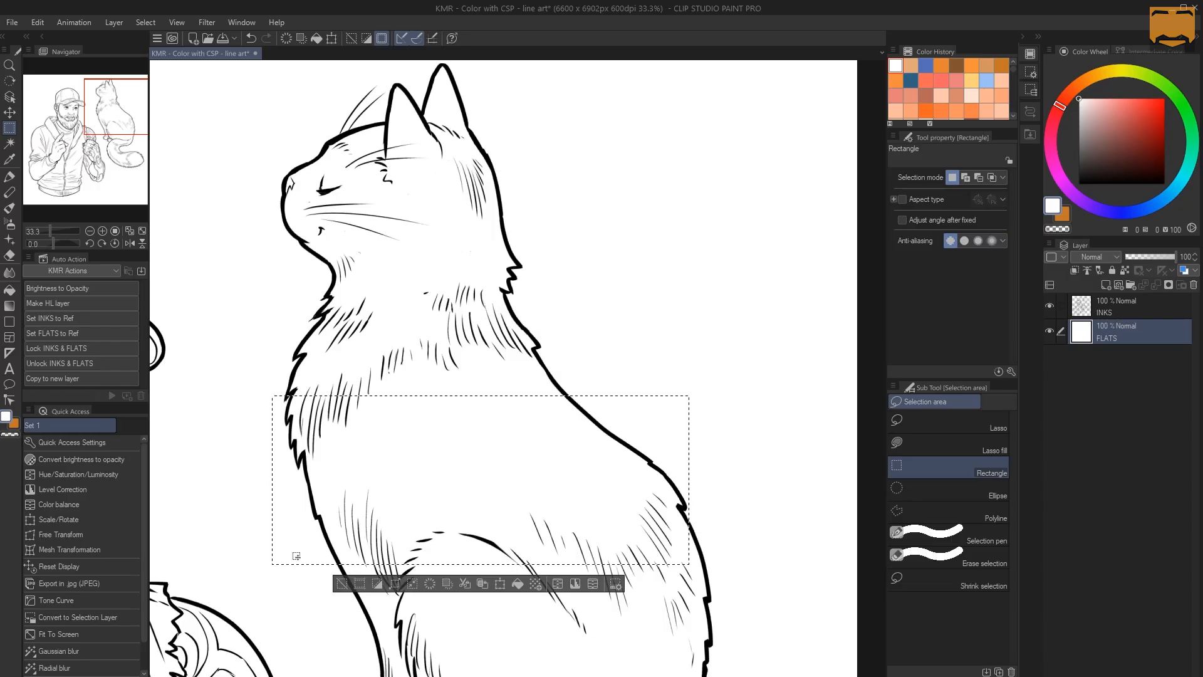
Step: Start a new rectangular selection behind the cat's head, and add overlapping rectangles over its back and chest
{"action": "left_click_drag", "start_coordinate": [425, 141], "coordinate": [680, 280]}
{"action": "left_click_drag", "start_coordinate": [728, 211], "coordinate": [521, 417]}
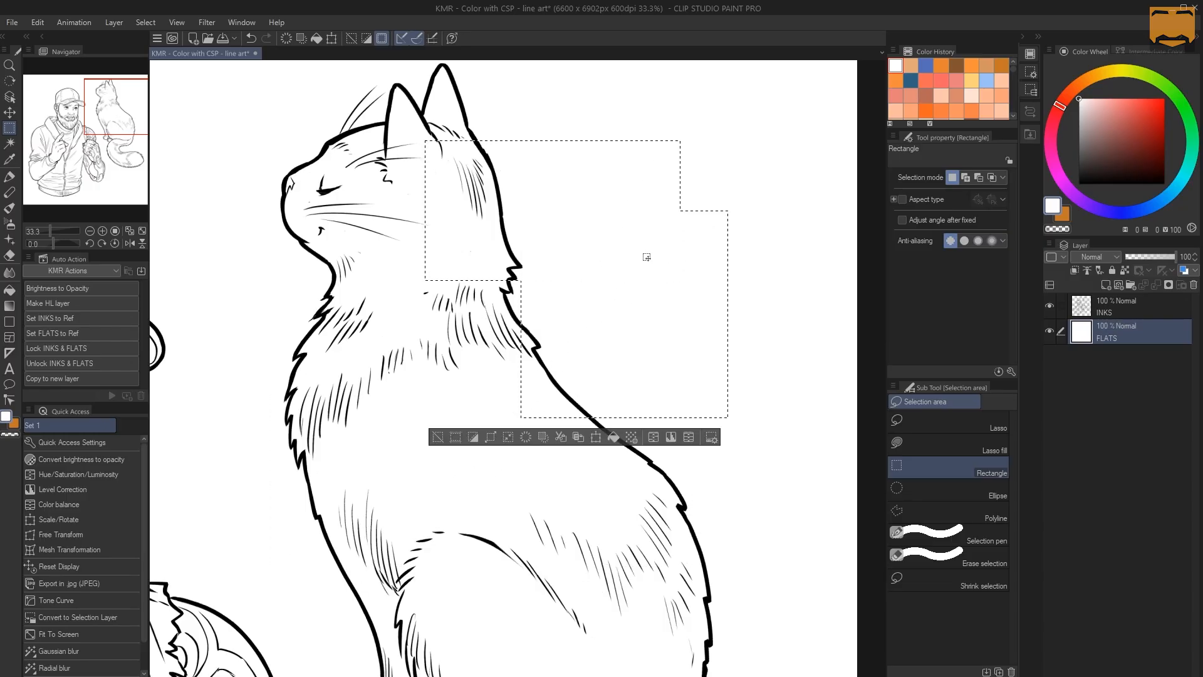
{"action": "left_click_drag", "start_coordinate": [477, 312], "coordinate": [273, 516]}
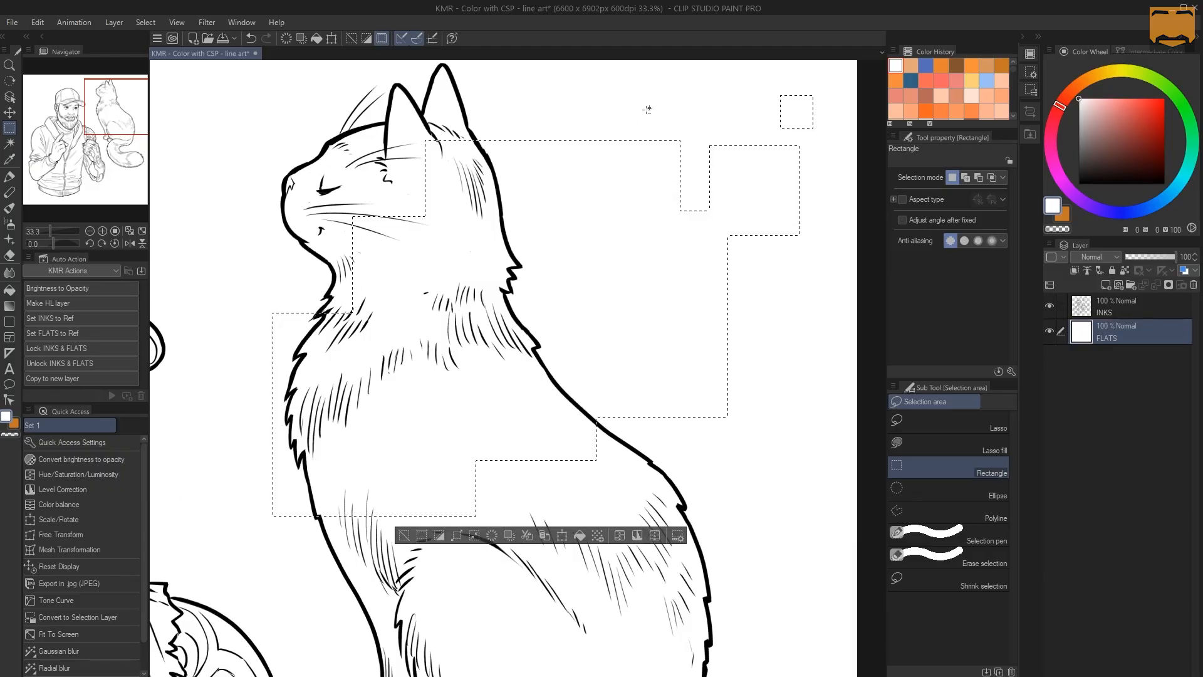
Step: Subtract four rectangular areas around the cat's head and behind its neck from the combined selection, and clear what remains
{"action": "left_click_drag", "start_coordinate": [651, 109], "coordinate": [540, 213]}
{"action": "left_click_drag", "start_coordinate": [526, 121], "coordinate": [353, 343]}
{"action": "left_click_drag", "start_coordinate": [625, 263], "coordinate": [718, 381]}
{"action": "mouse_move", "coordinate": [773, 287]}
{"action": "left_mouse_down"}
{"action": "mouse_move", "coordinate": [699, 309]}
{"action": "mouse_move", "coordinate": [640, 365]}
{"action": "left_mouse_up"}
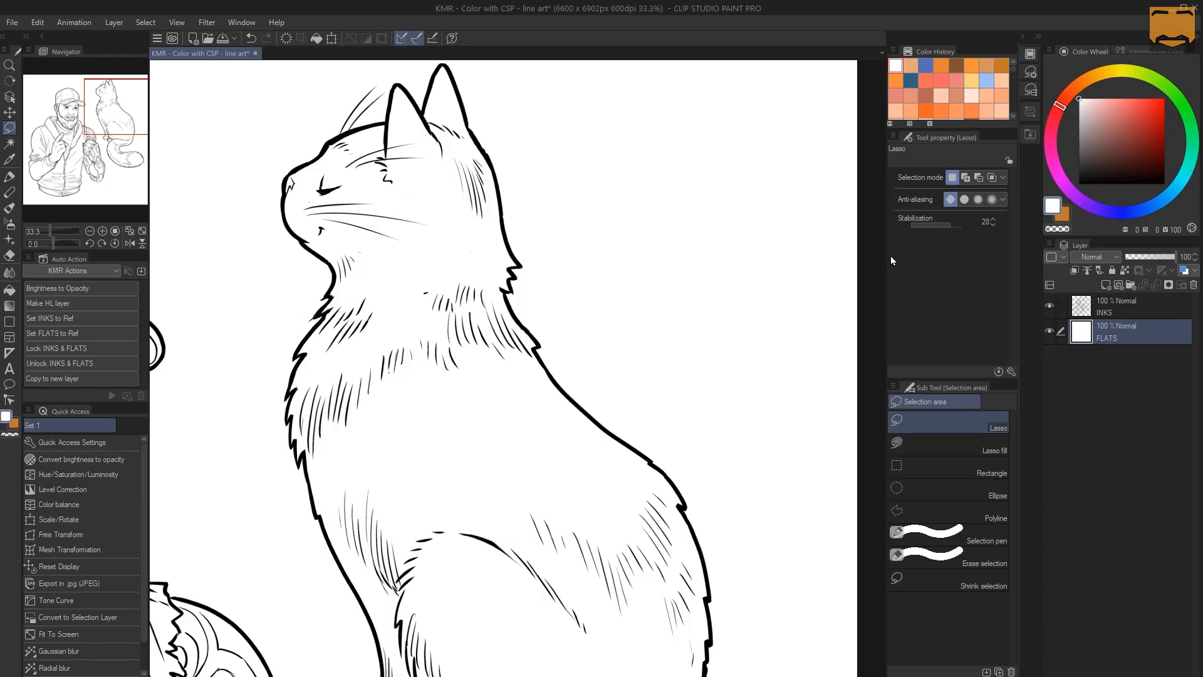
Step: Set the Rectangle selection to add mode with Aspect type off, try two small rectangles near the cat's neck, and deselect them
{"action": "left_click", "coordinate": [957, 475]}
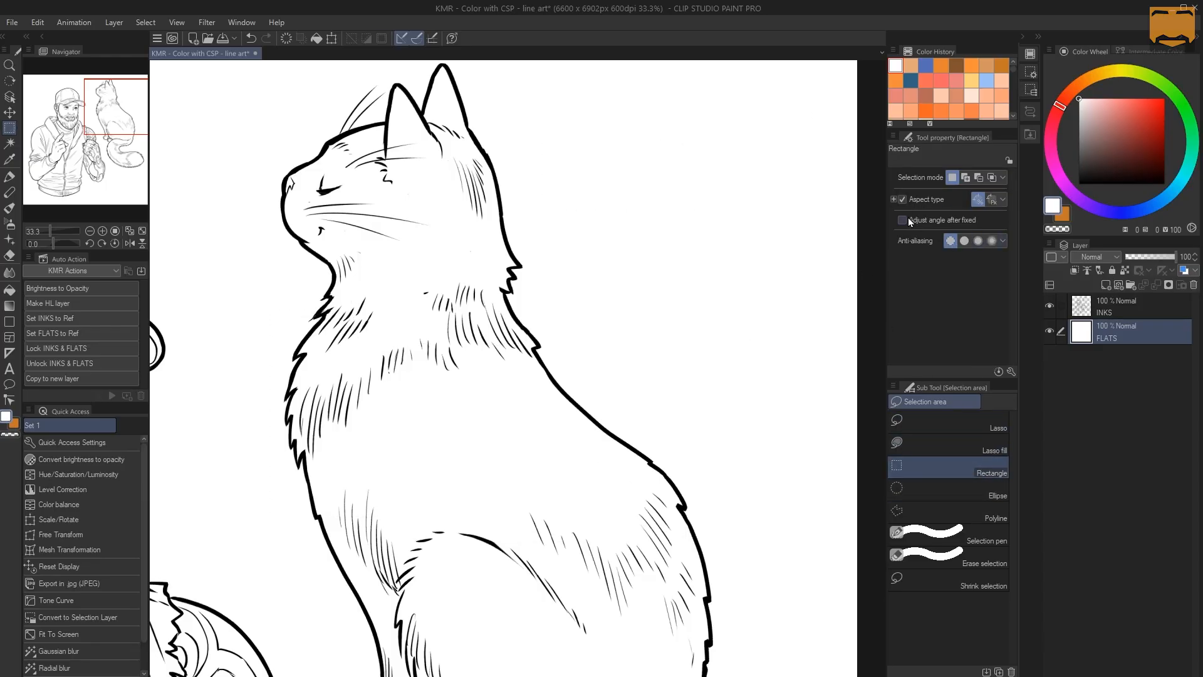
{"action": "left_click", "coordinate": [903, 199]}
{"action": "left_click", "coordinate": [966, 178]}
{"action": "left_click_drag", "start_coordinate": [745, 149], "coordinate": [667, 227]}
{"action": "left_click_drag", "start_coordinate": [476, 308], "coordinate": [428, 325]}
{"action": "key", "text": "ctrl+d"}
Step: Combine six rectangles into a selection around the cat's head, back, chest and face, and clear it before returning to the Lasso tool
{"action": "left_click_drag", "start_coordinate": [756, 124], "coordinate": [366, 321]}
{"action": "left_click_drag", "start_coordinate": [656, 271], "coordinate": [547, 415]}
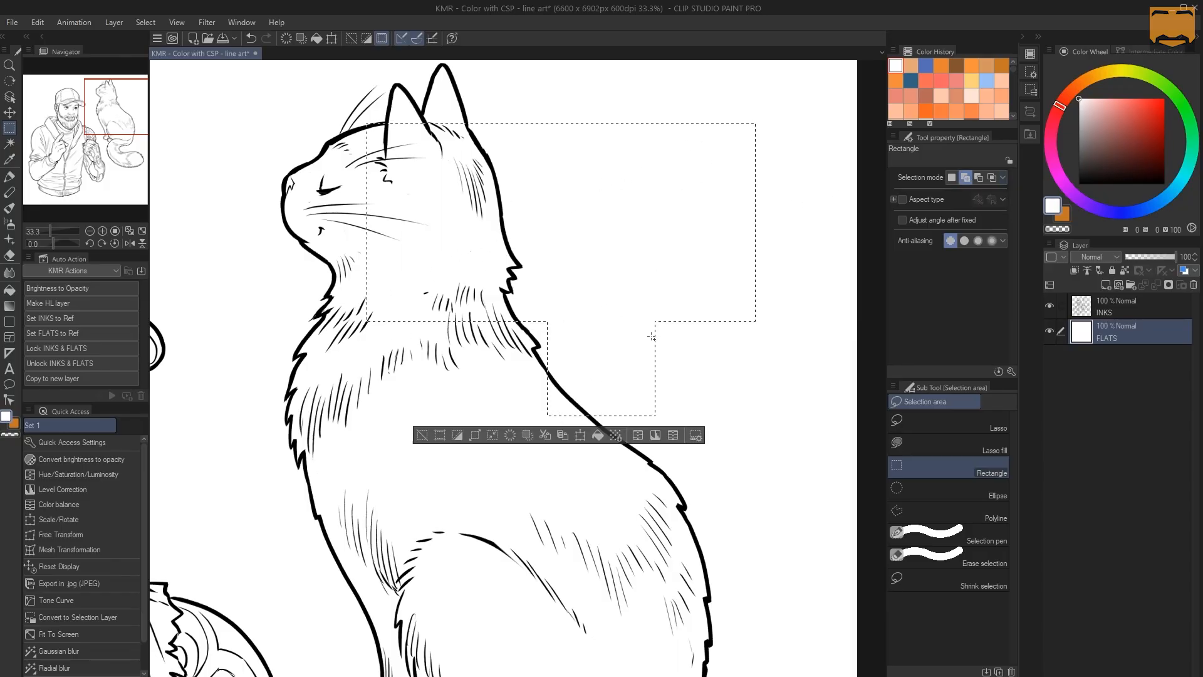
{"action": "left_click_drag", "start_coordinate": [756, 349], "coordinate": [655, 400]}
{"action": "left_click_drag", "start_coordinate": [690, 277], "coordinate": [723, 518]}
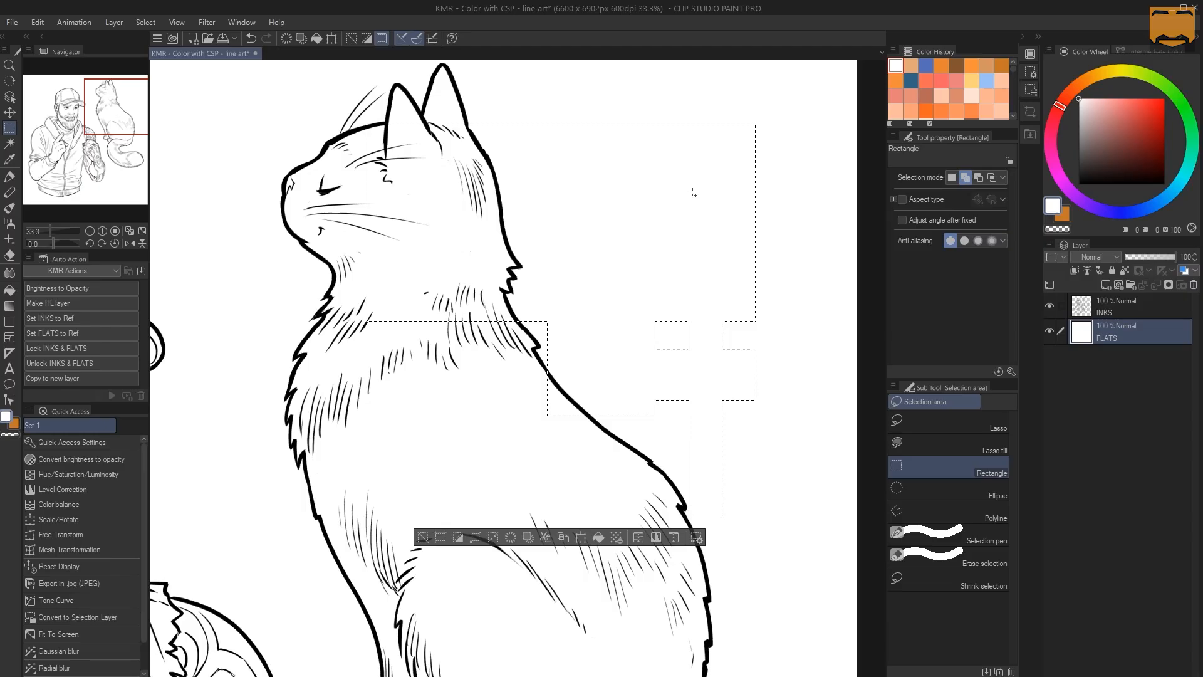
{"action": "left_click_drag", "start_coordinate": [497, 300], "coordinate": [361, 456]}
{"action": "left_click_drag", "start_coordinate": [292, 143], "coordinate": [175, 252]}
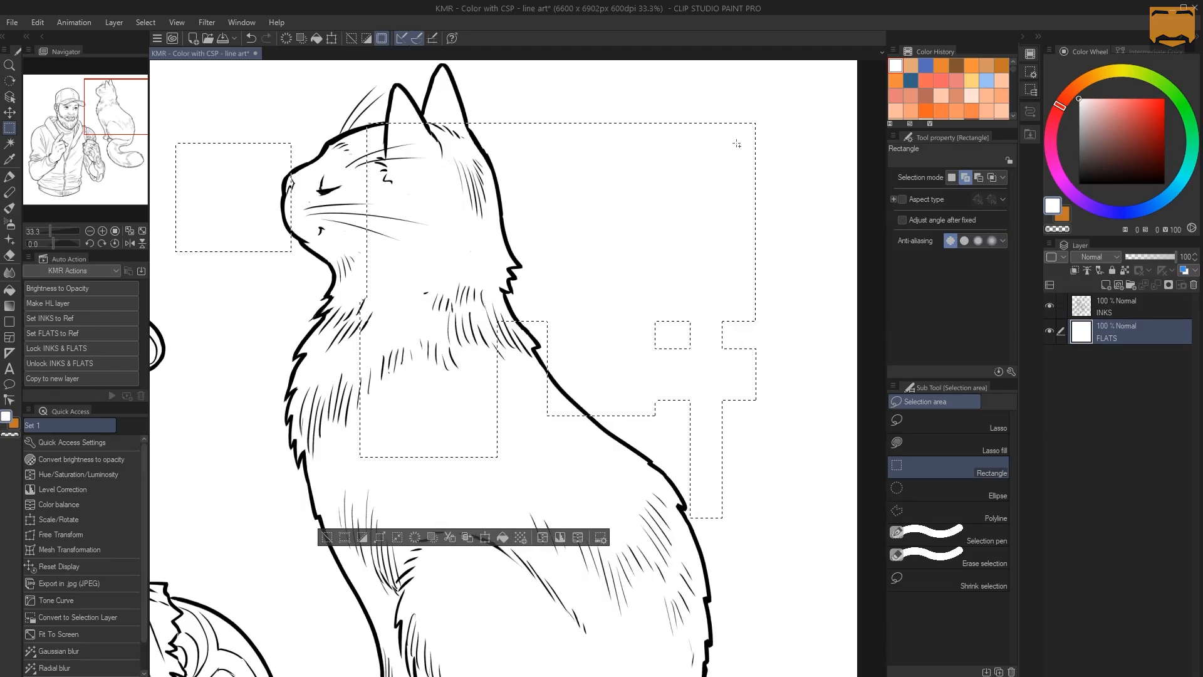
{"action": "key", "text": "ctrl+d"}
{"action": "key", "text": "l"}
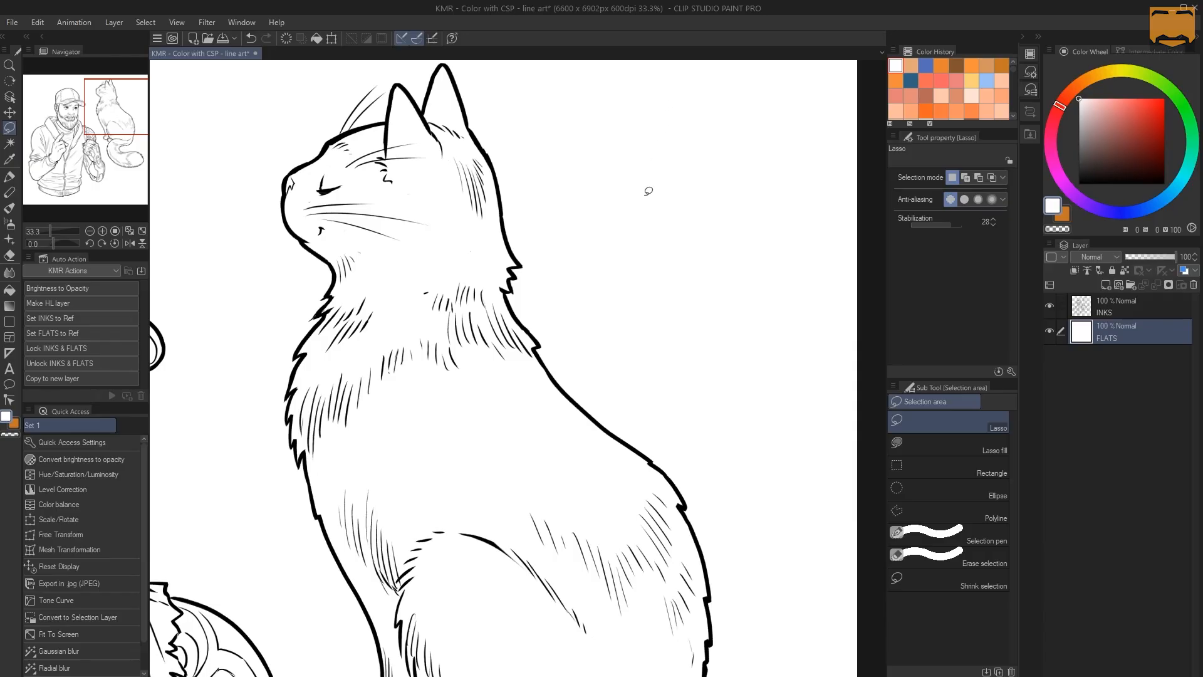